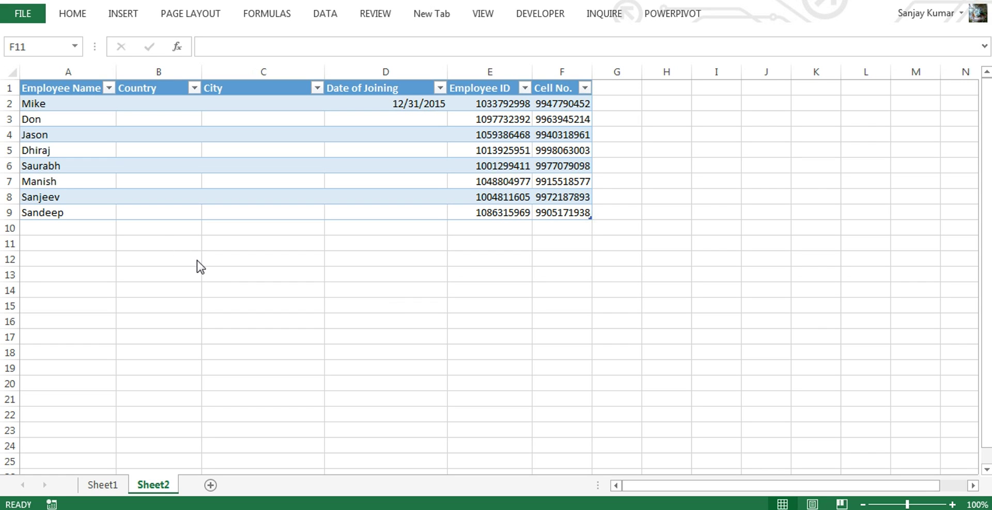
- Open the data validation settings for cell F11 and review the input message and error alert options, including the alert styles
{"action": "left_click", "coordinate": [330, 22]}
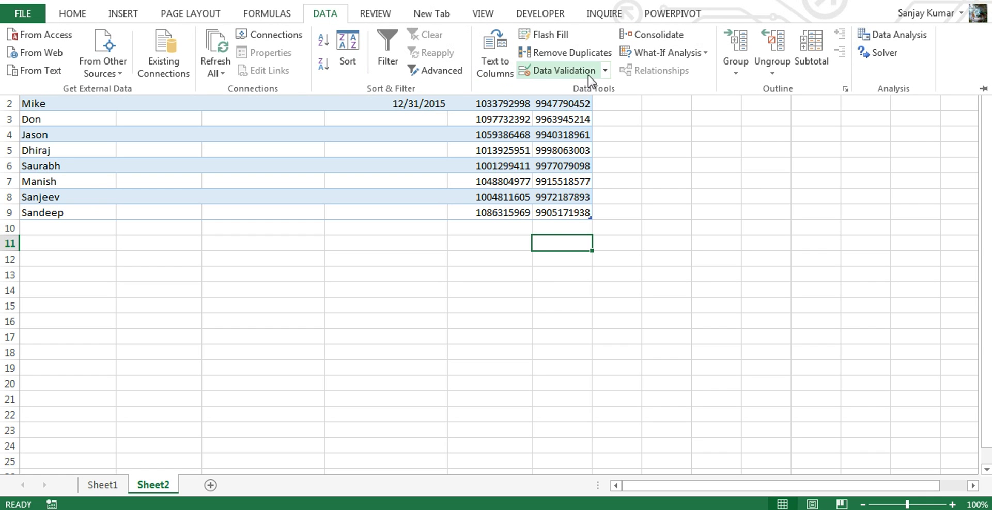
{"action": "left_click", "coordinate": [605, 70]}
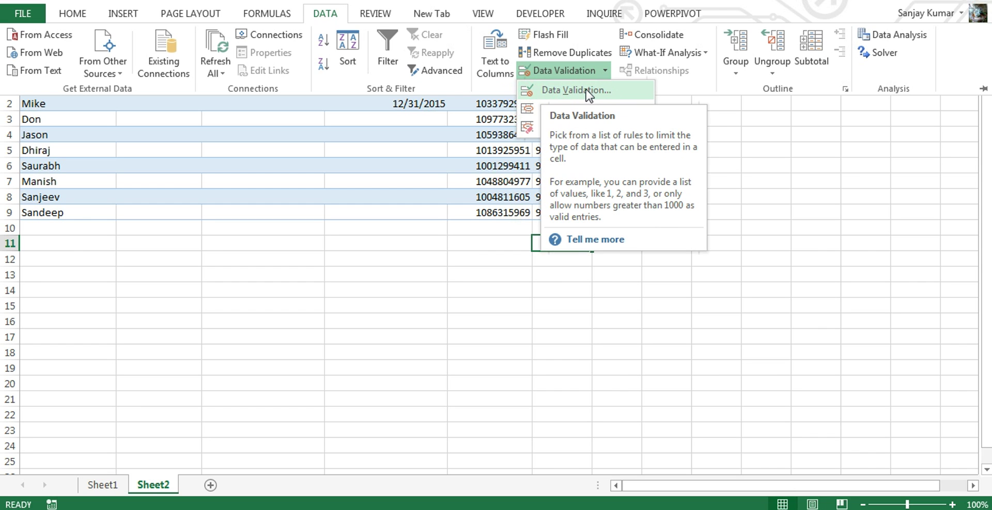
{"action": "left_click", "coordinate": [618, 94]}
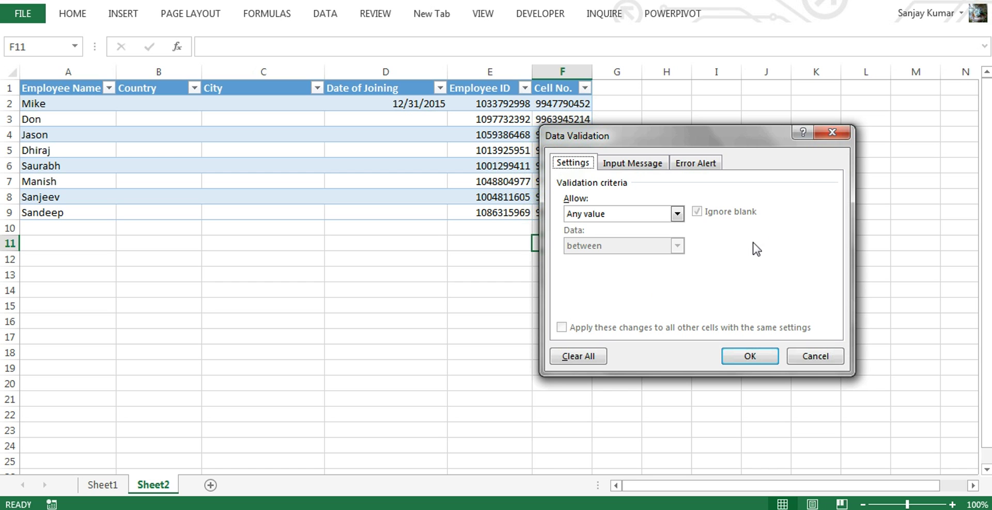
{"action": "left_click", "coordinate": [623, 167]}
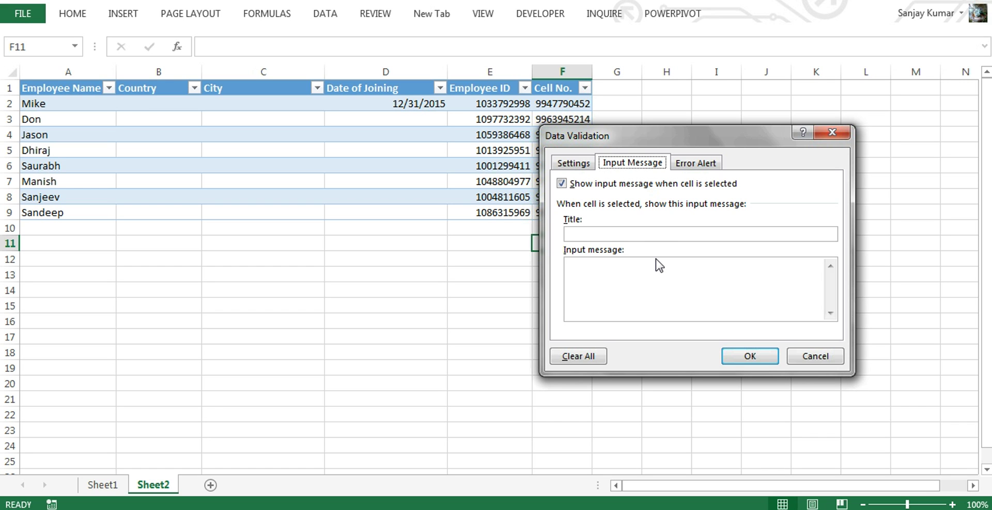
{"action": "left_click", "coordinate": [699, 163]}
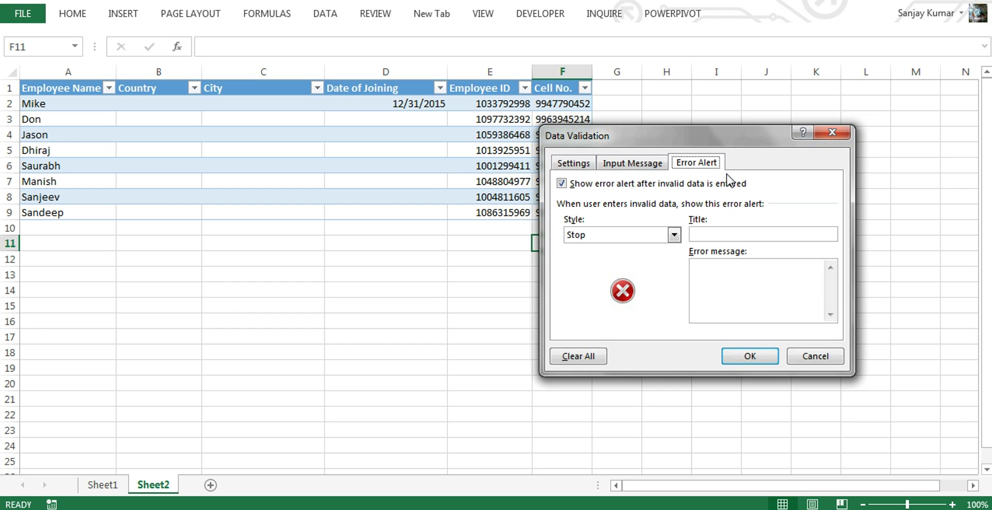
{"action": "left_click", "coordinate": [674, 235]}
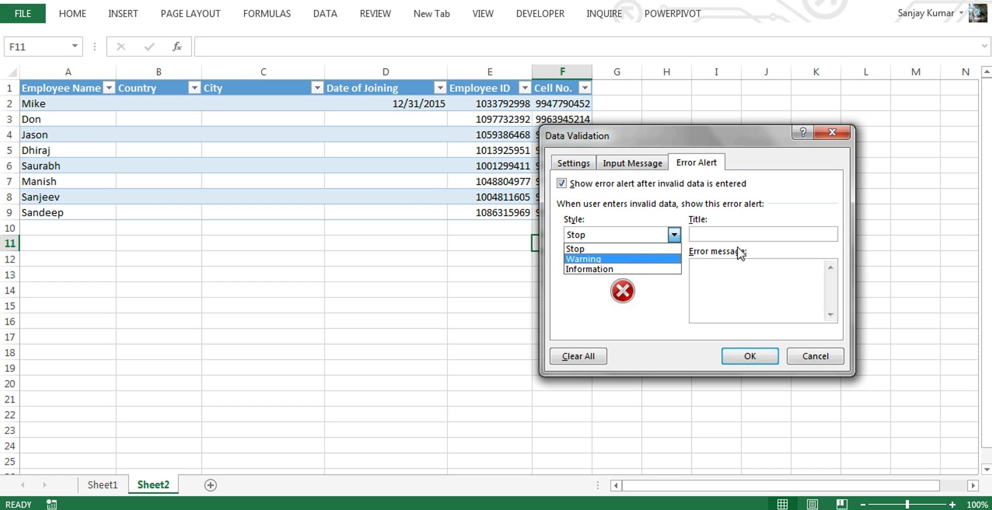
{"action": "left_click", "coordinate": [788, 233]}
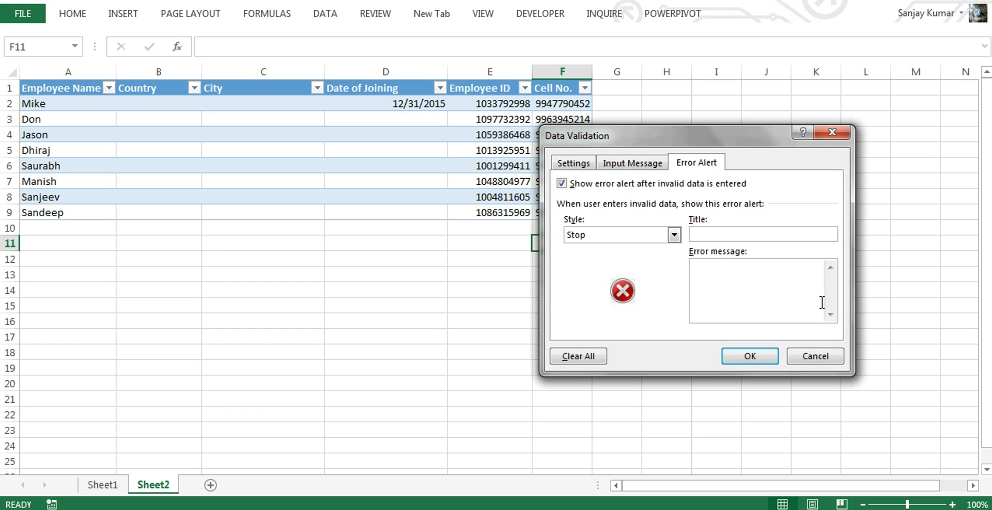
- Set the validation criteria for cell F11 to allow whole numbers between a minimum of 1 and a maximum of 10
{"action": "left_click", "coordinate": [592, 165]}
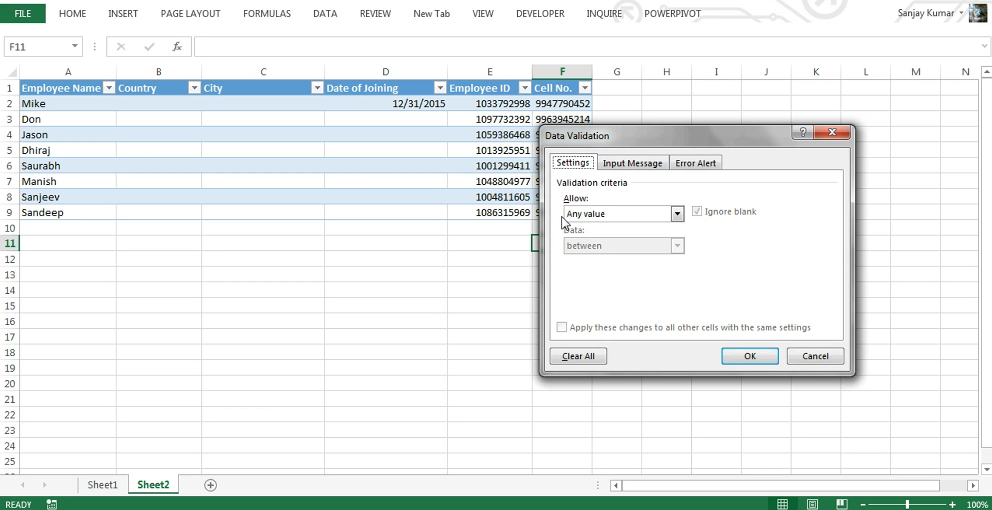
{"action": "left_click", "coordinate": [677, 215]}
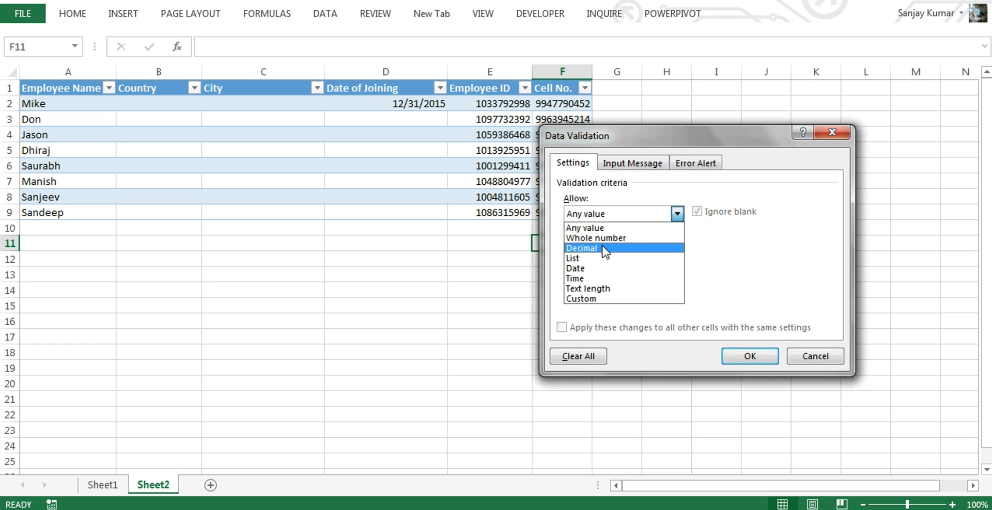
{"action": "left_click", "coordinate": [618, 239]}
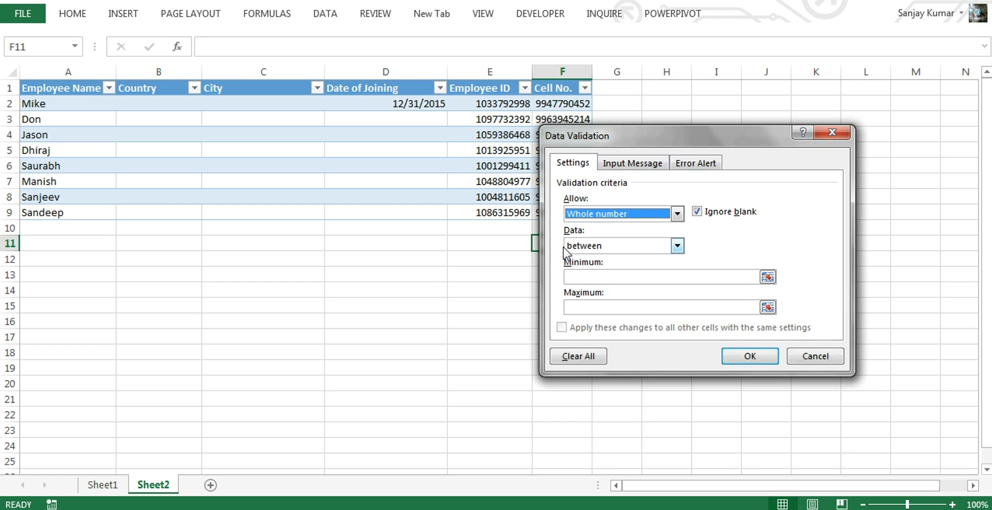
{"action": "left_click", "coordinate": [590, 249]}
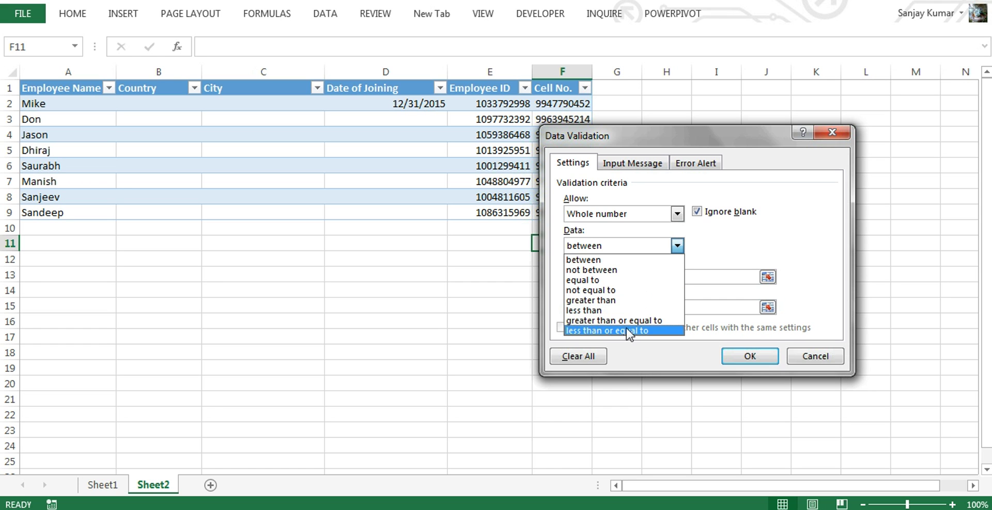
{"action": "left_click", "coordinate": [622, 261]}
{"action": "left_click", "coordinate": [606, 274]}
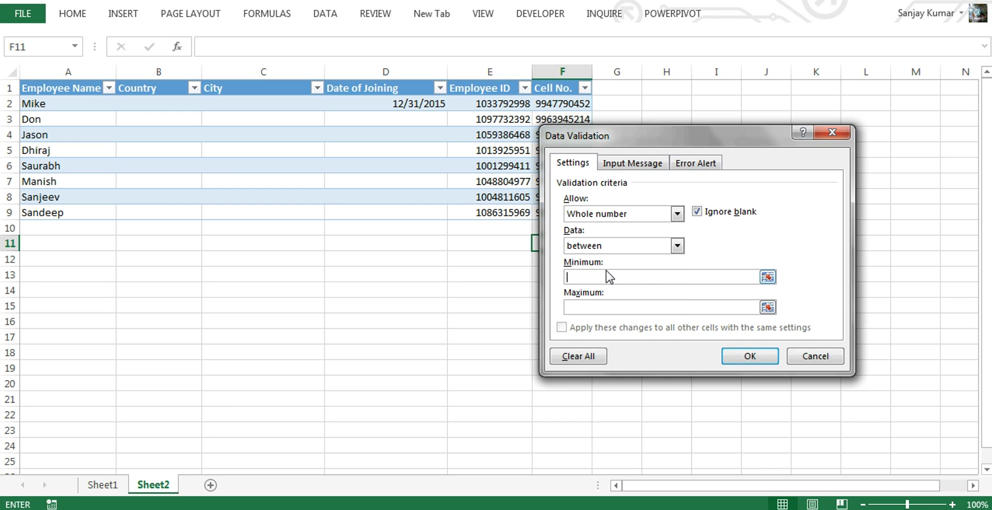
{"action": "type", "text": "1"}
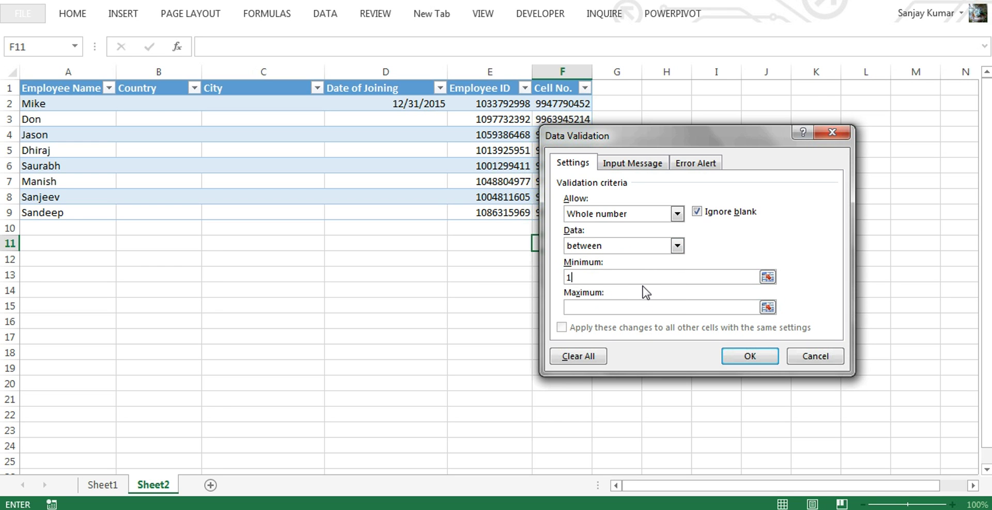
{"action": "left_click", "coordinate": [640, 308]}
{"action": "type", "text": "10"}
{"action": "left_click_drag", "start_coordinate": [686, 132], "coordinate": [842, 132]}
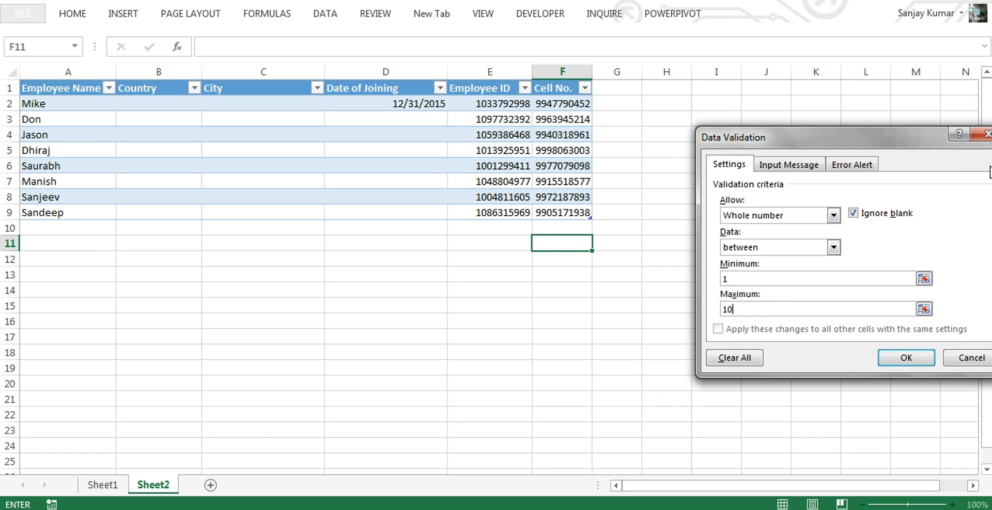
{"action": "left_click_drag", "start_coordinate": [906, 131], "coordinate": [784, 113]}
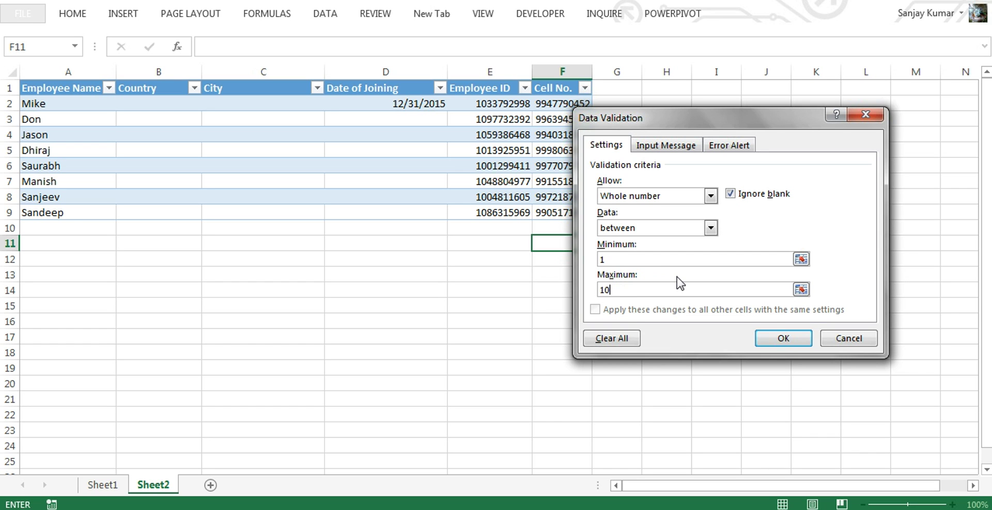
{"action": "left_click", "coordinate": [622, 293]}
- Add a Stop error alert titled "Error Message" with the text "You have enter more than 10 points" and apply the validation
{"action": "left_click", "coordinate": [726, 148]}
{"action": "left_click", "coordinate": [791, 218]}
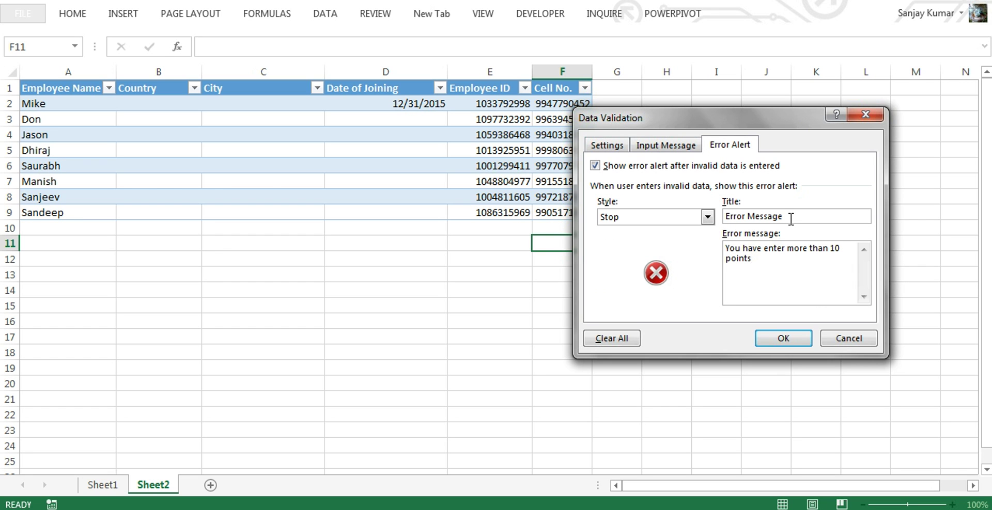
{"action": "left_click", "coordinate": [780, 339]}
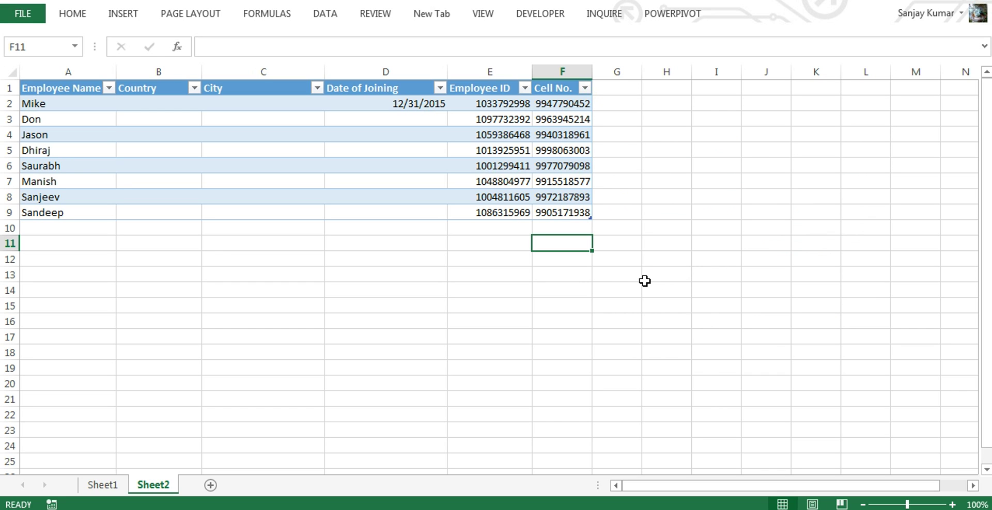
- Test the validation by entering 9 in cell F11 and trying to replace it with 11
{"action": "type", "text": "9"}
{"action": "key", "text": "Return"}
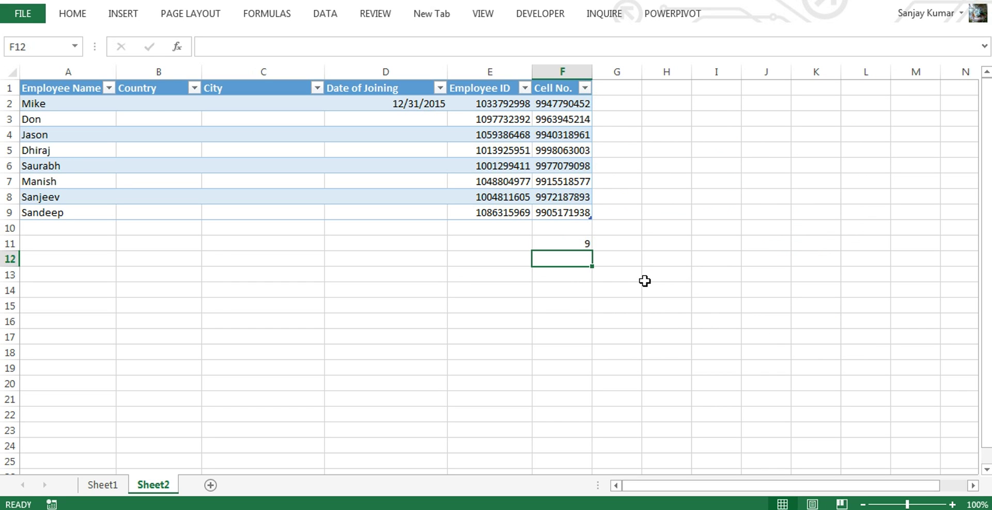
{"action": "key", "text": "Up"}
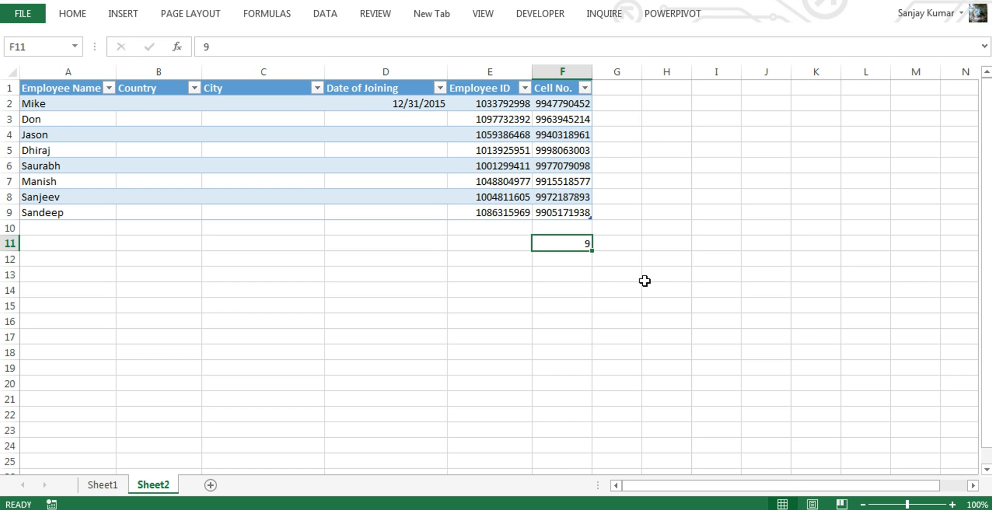
{"action": "type", "text": "11"}
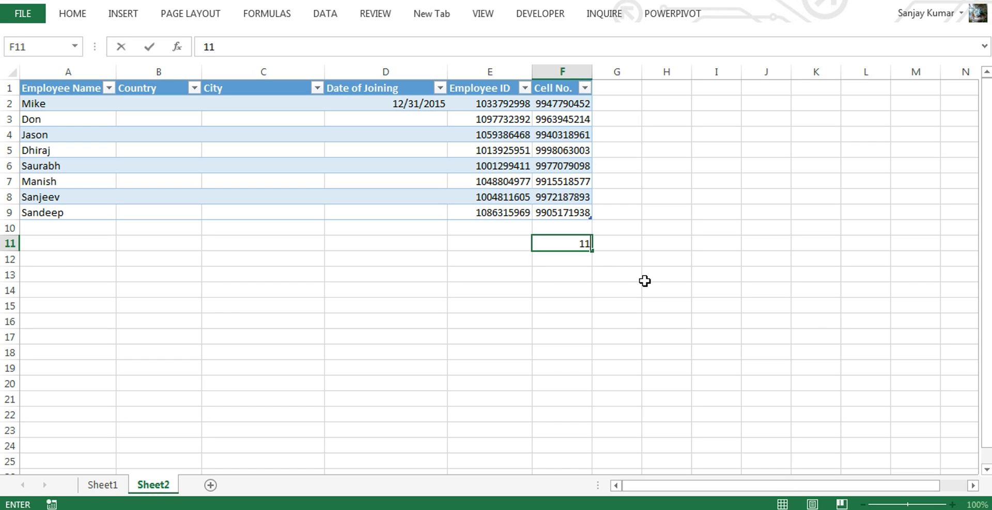
{"action": "key", "text": "Return"}
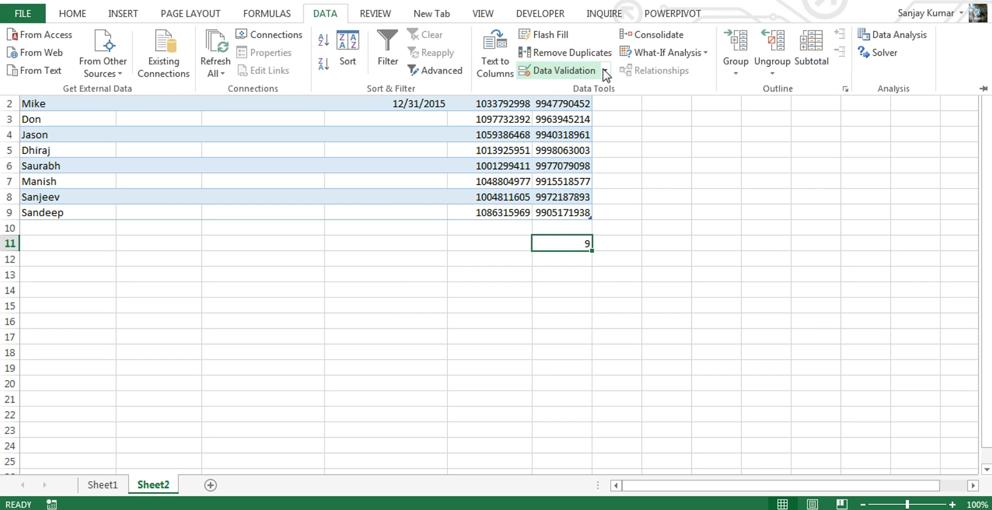
- Give cell F11 an input message titled "Points" reading "Please enter Points here", and reselect the cell to check it
{"action": "left_click", "coordinate": [604, 71]}
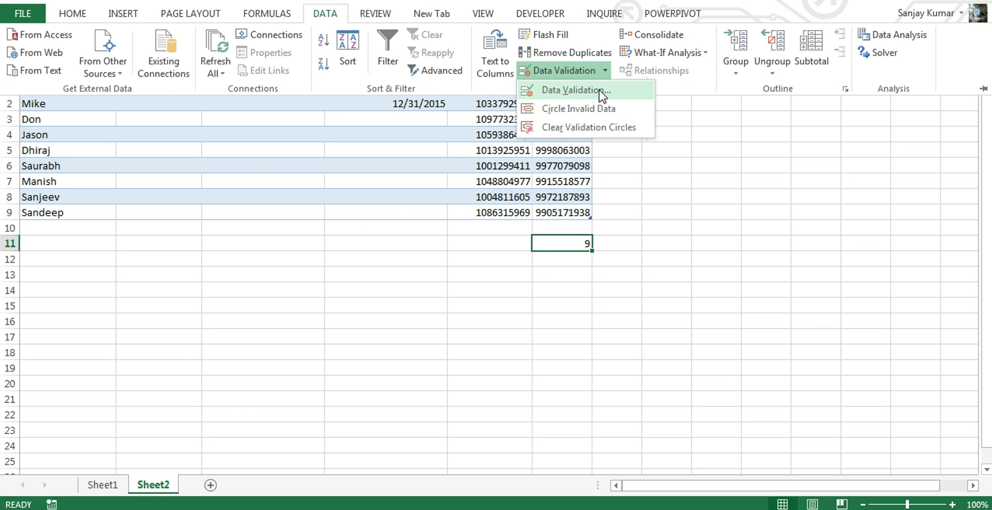
{"action": "left_click", "coordinate": [600, 92]}
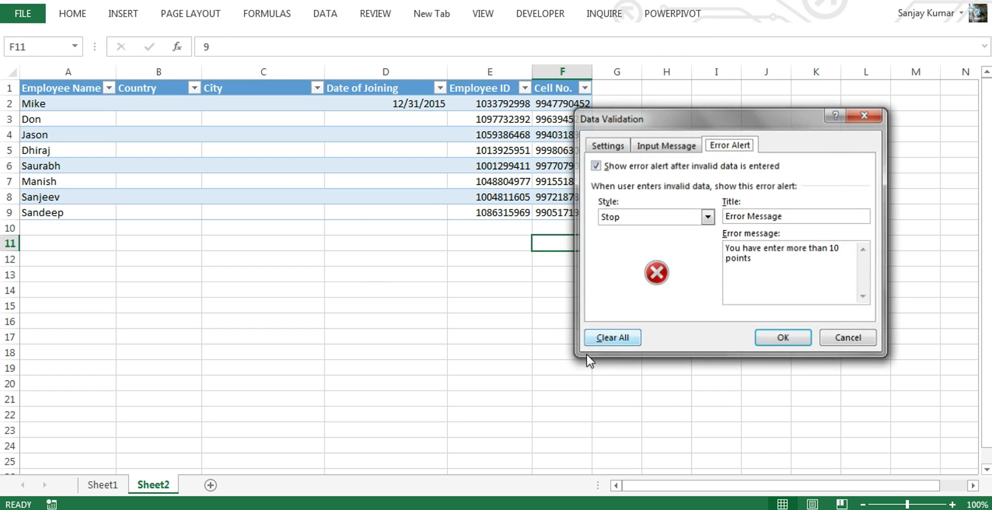
{"action": "left_click", "coordinate": [684, 150]}
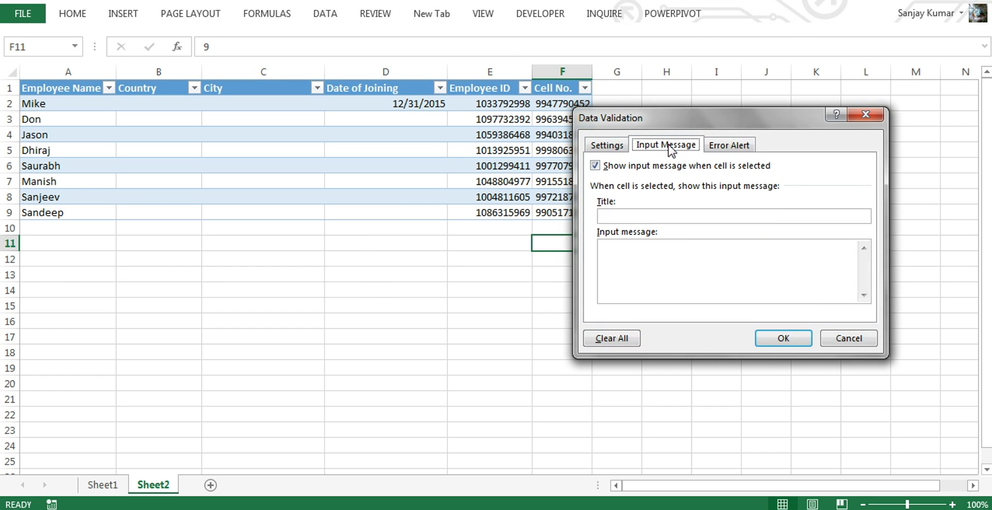
{"action": "left_click", "coordinate": [688, 216]}
{"action": "type", "text": "Points"}
{"action": "left_click", "coordinate": [618, 257]}
{"action": "type", "text": "Please enter Points here"}
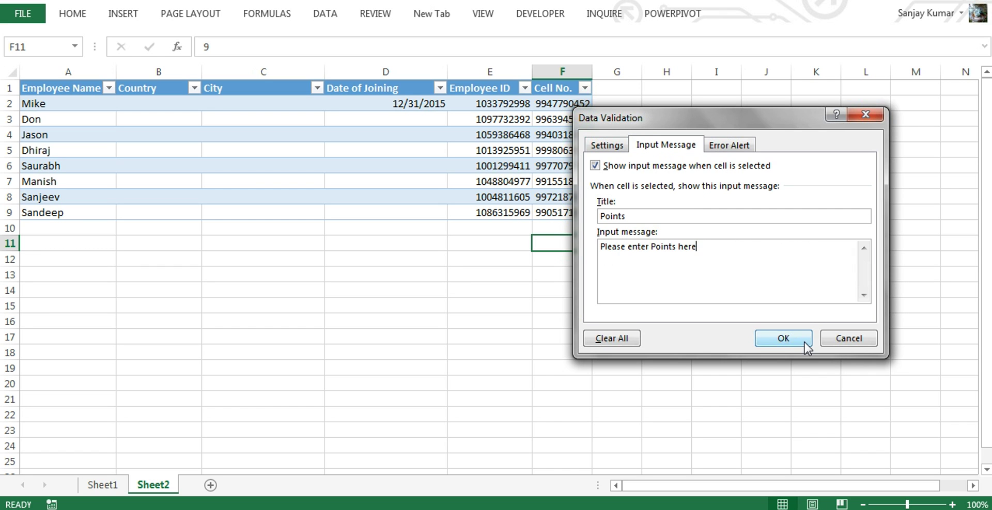
{"action": "left_click", "coordinate": [782, 339]}
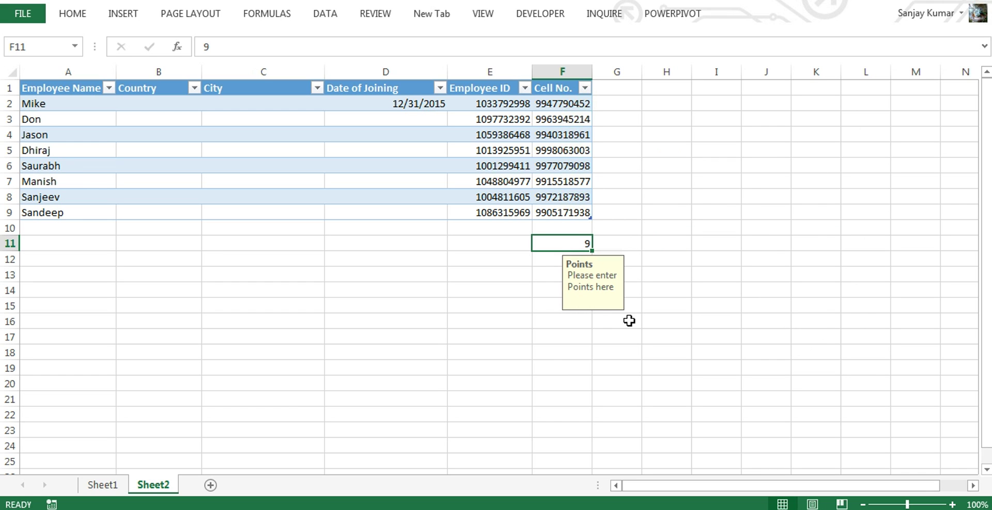
{"action": "left_click", "coordinate": [698, 336]}
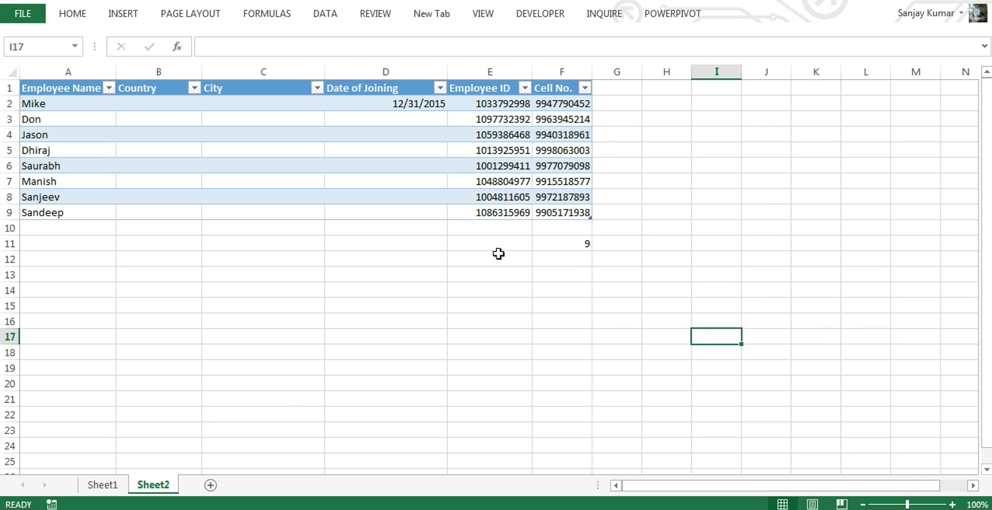
{"action": "left_click", "coordinate": [564, 245]}
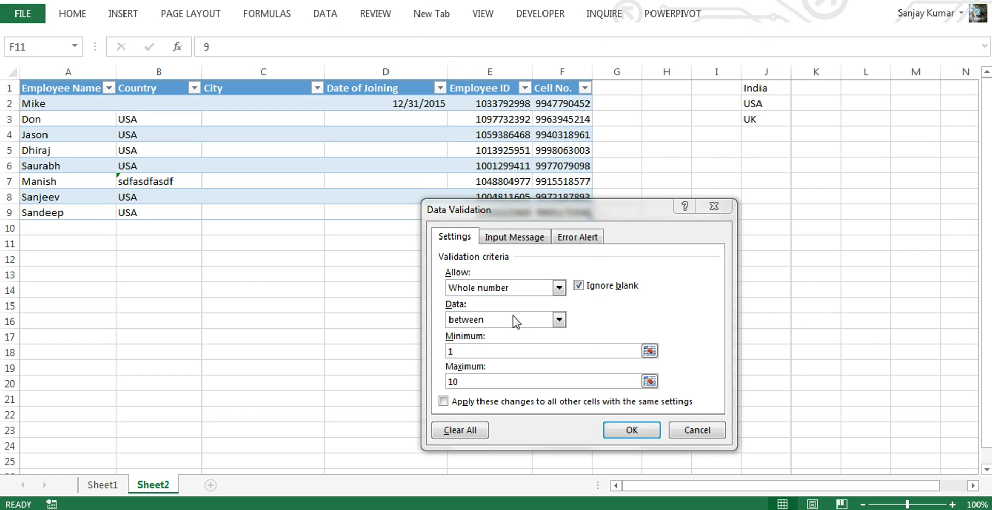
- Try the Decimal validation criterion for cell F11 with values between 00.1 and 00.10
{"action": "left_click", "coordinate": [541, 322]}
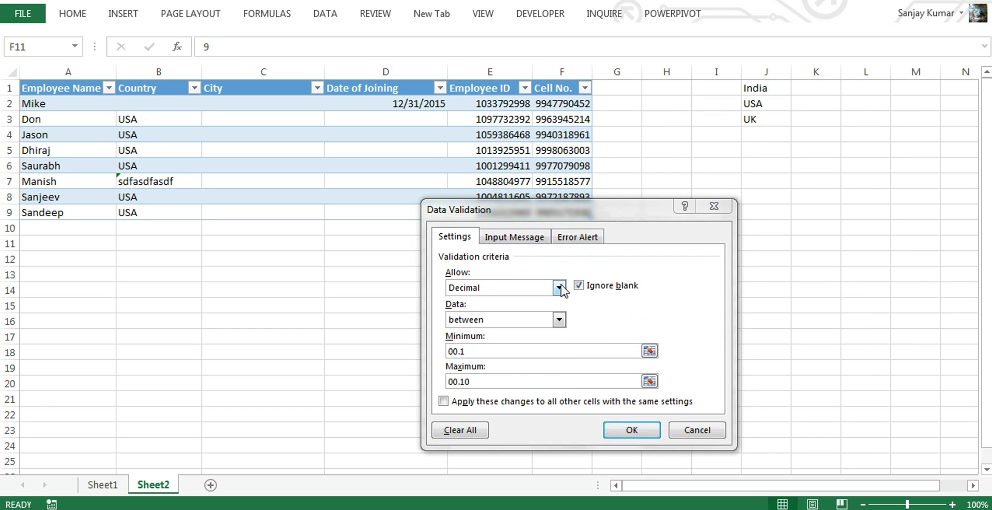
{"action": "left_click", "coordinate": [558, 288]}
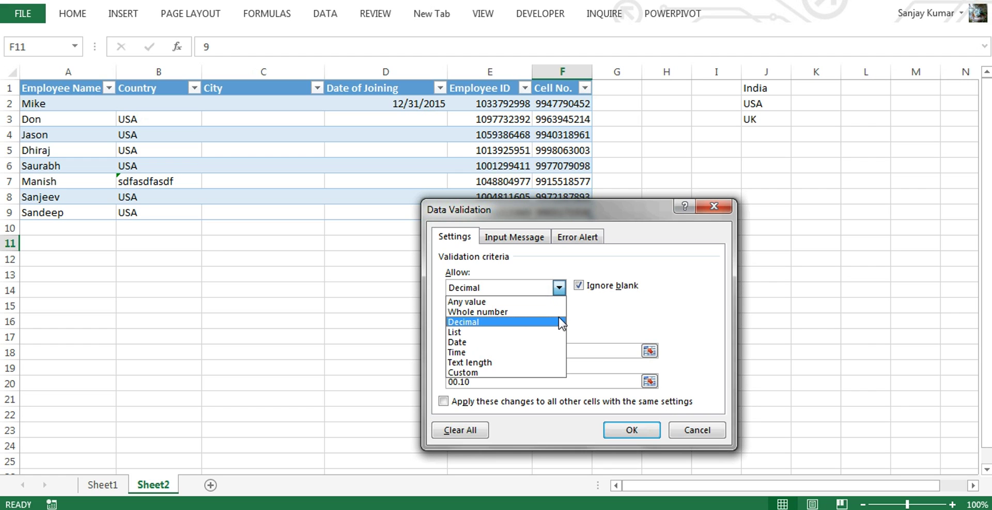
{"action": "left_click", "coordinate": [553, 321]}
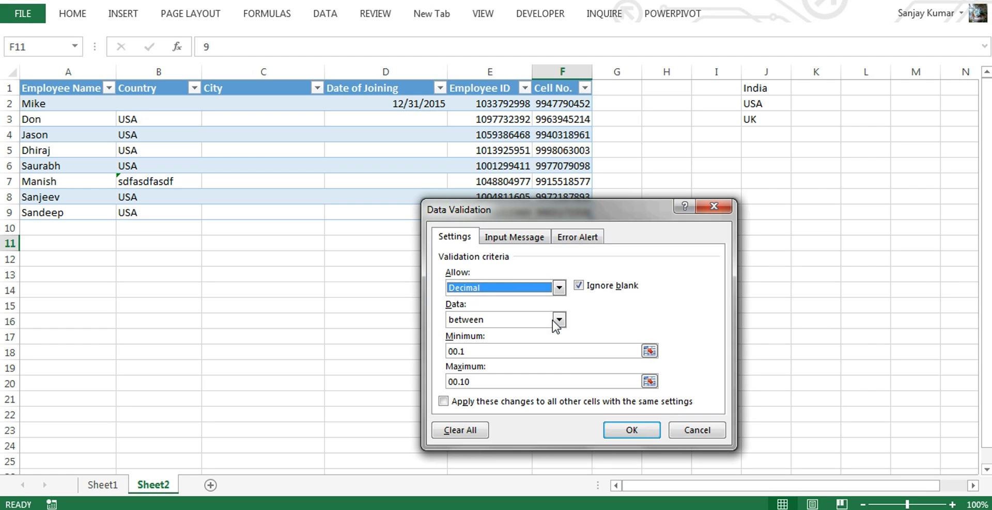
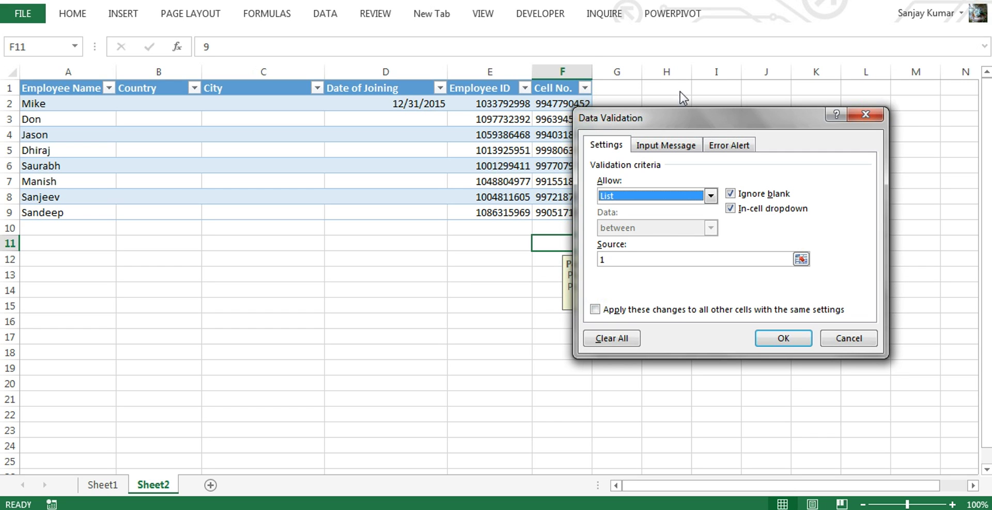
{"action": "double_click", "coordinate": [634, 264]}
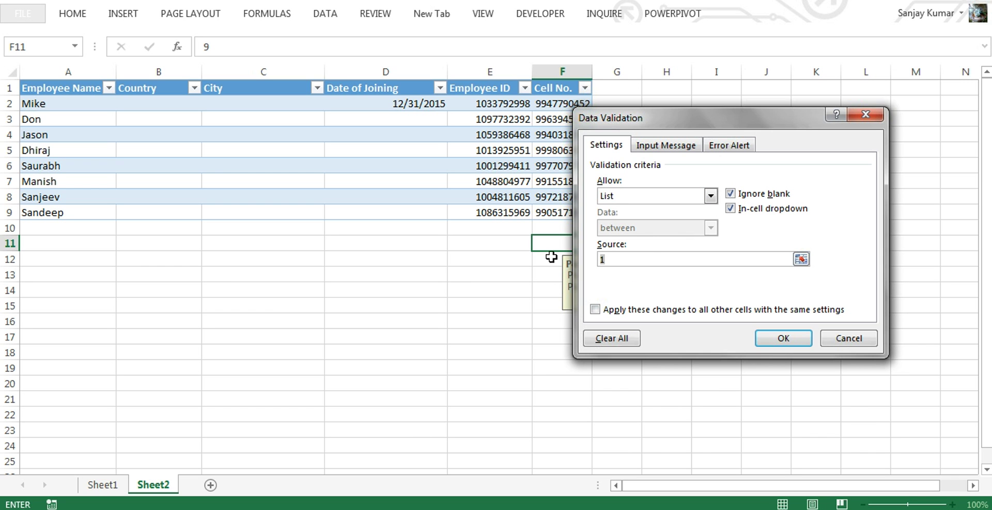
{"action": "left_click_drag", "start_coordinate": [691, 114], "coordinate": [536, 158]}
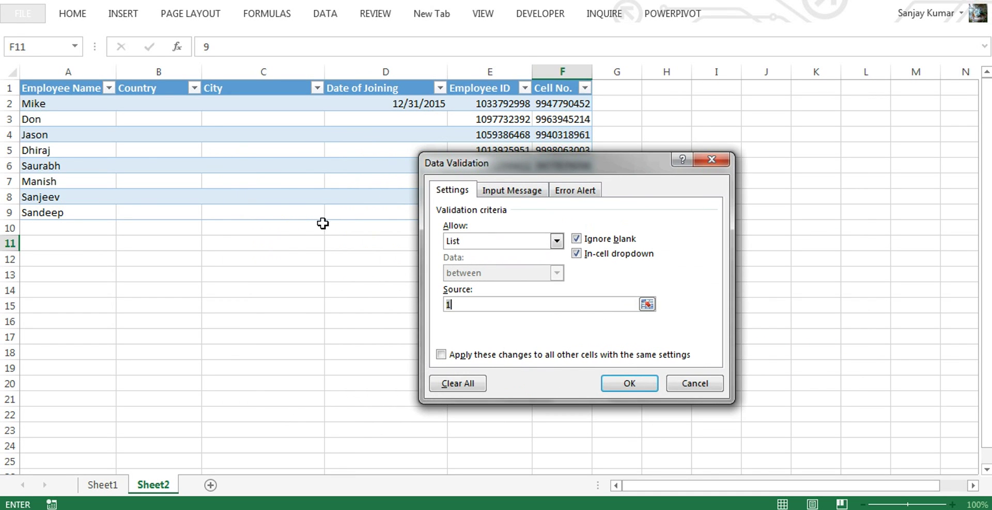
{"action": "left_click_drag", "start_coordinate": [620, 169], "coordinate": [601, 226]}
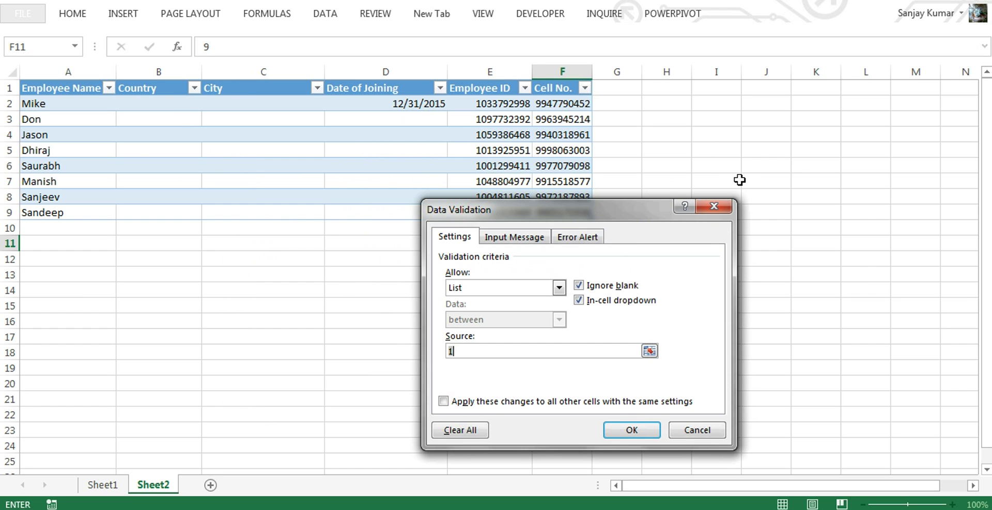
{"action": "left_click", "coordinate": [715, 206]}
- Apply a List validation to cell B2 in the Country column with the source "India, UK, USA"
{"action": "left_click", "coordinate": [239, 101]}
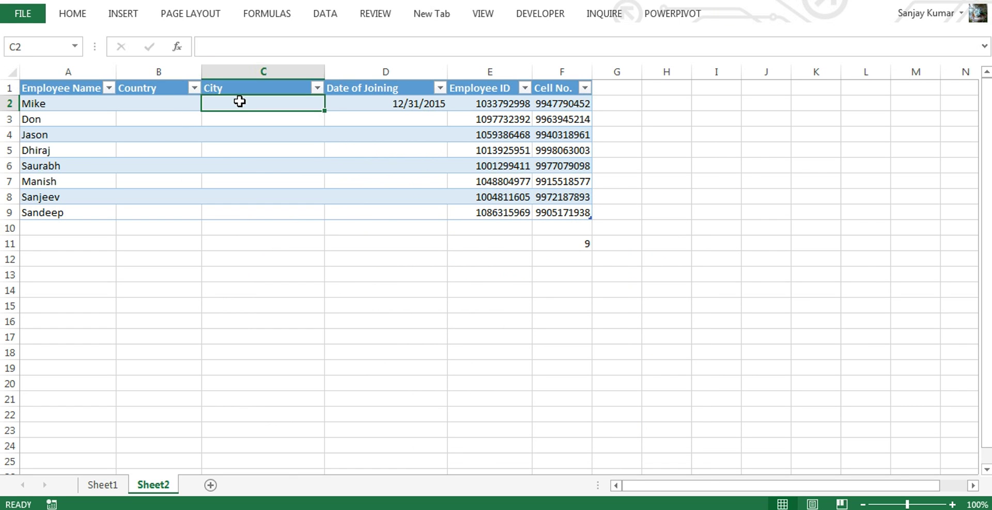
{"action": "left_click", "coordinate": [162, 103]}
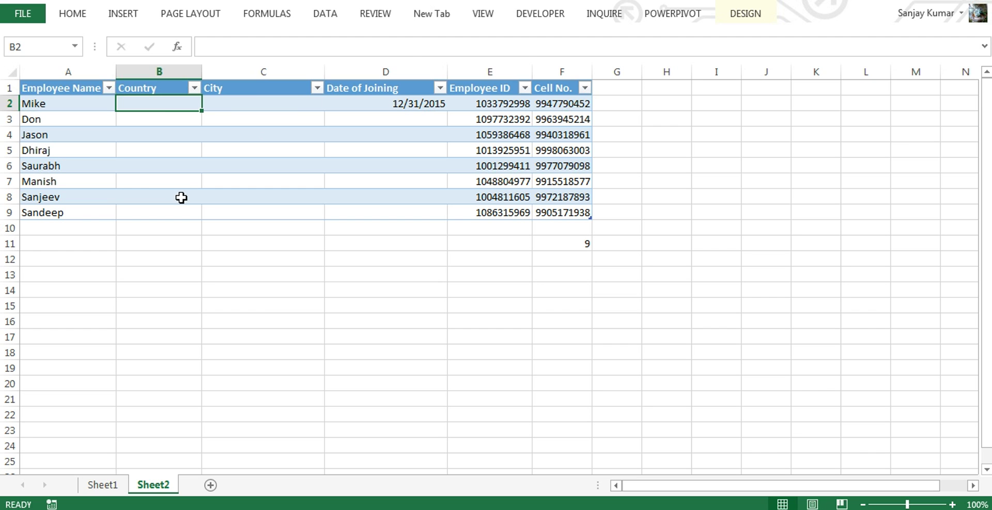
{"action": "left_click", "coordinate": [329, 15]}
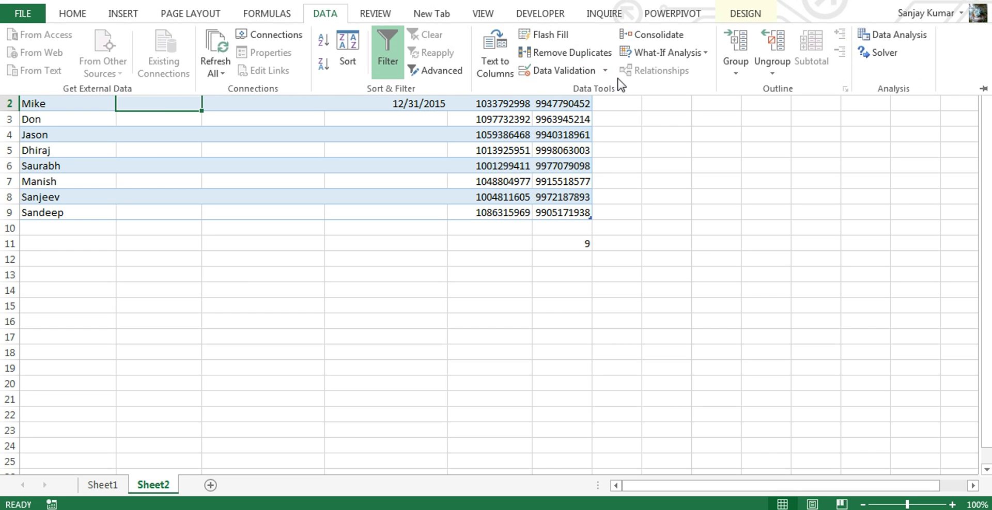
{"action": "left_click", "coordinate": [583, 75]}
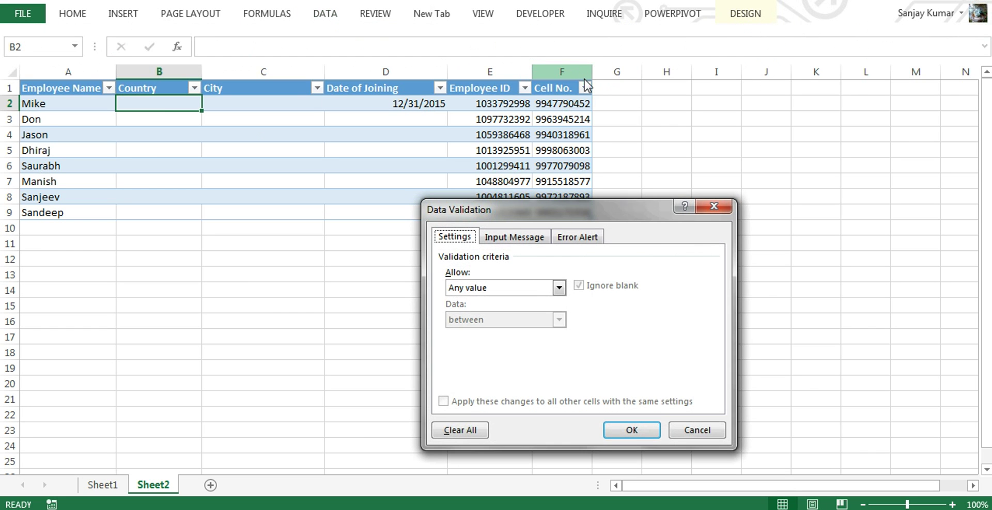
{"action": "left_click", "coordinate": [537, 292]}
{"action": "left_click", "coordinate": [505, 344]}
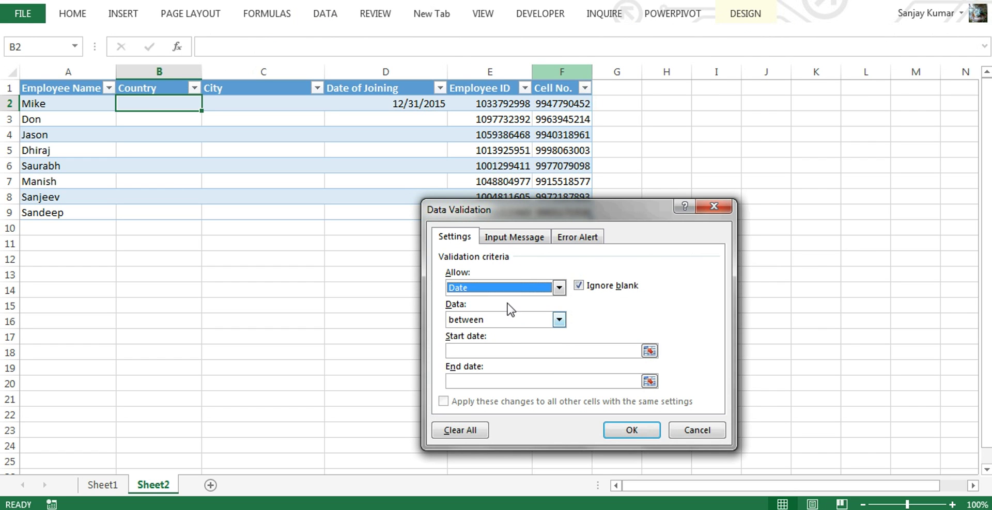
{"action": "left_click", "coordinate": [517, 287]}
{"action": "left_click", "coordinate": [499, 337]}
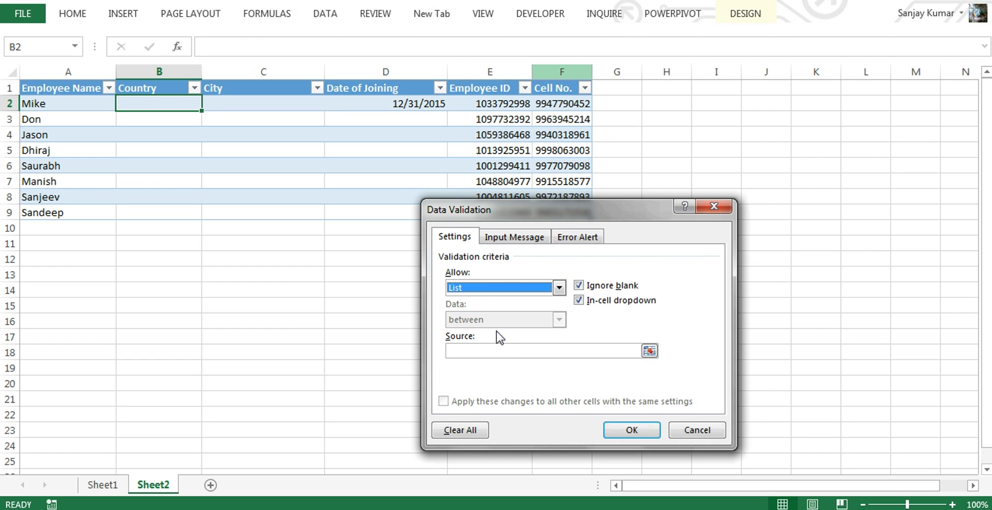
{"action": "left_click", "coordinate": [511, 350]}
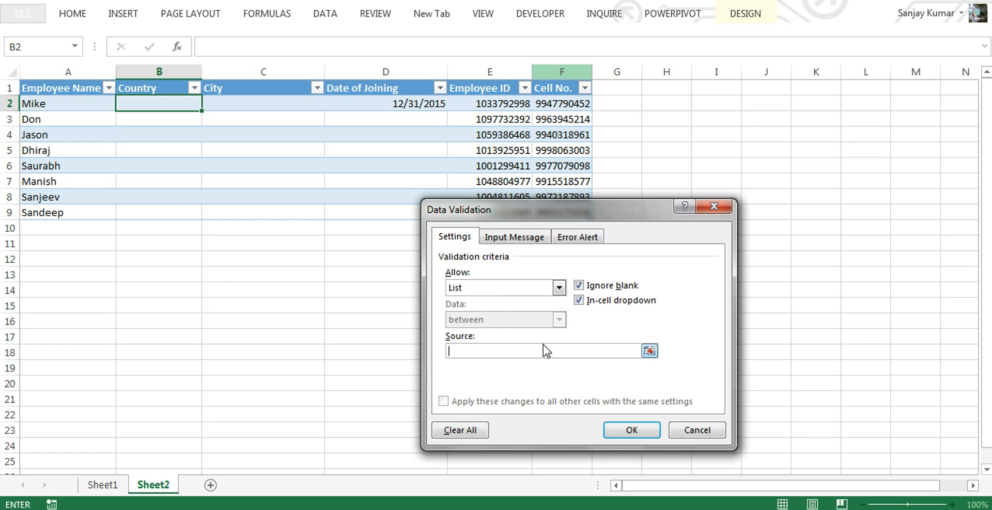
{"action": "type", "text": "India, UK, USA"}
{"action": "key", "text": "Return"}
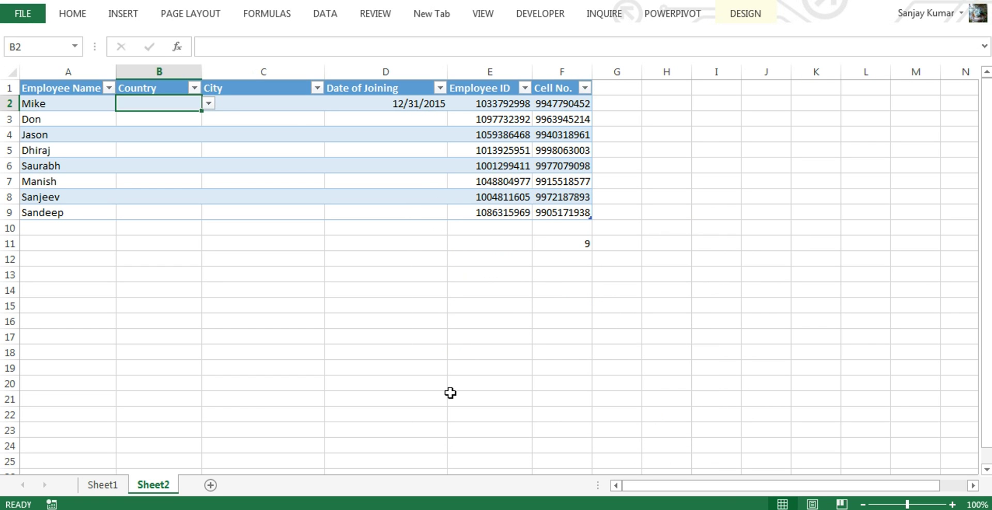
- Test the validation of cell B2 by viewing its list of choices and trying to enter "rtrtert"
{"action": "left_click", "coordinate": [208, 104]}
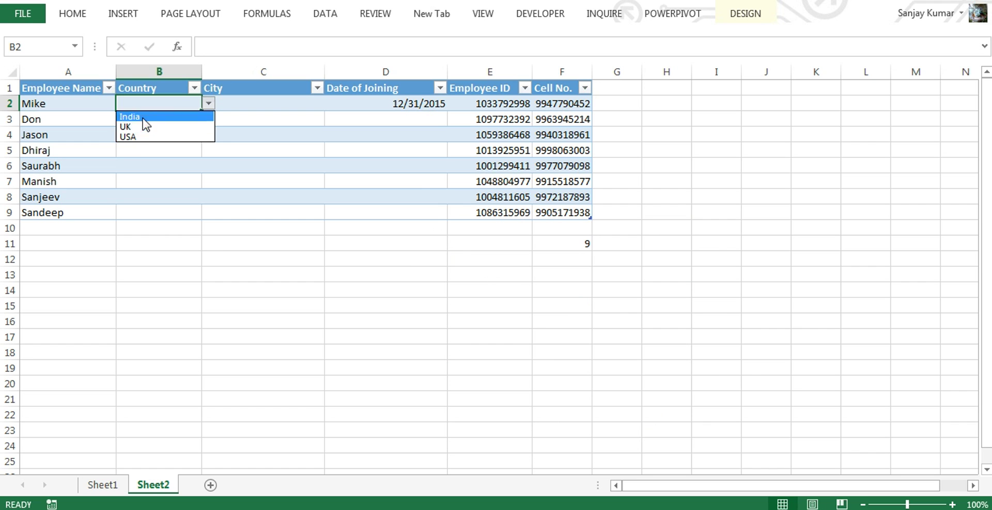
{"action": "key", "text": "Escape"}
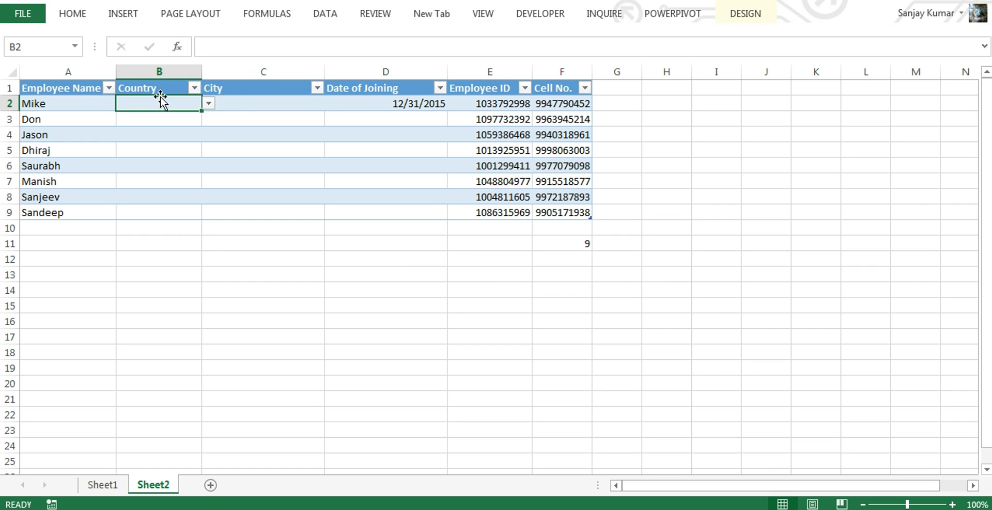
{"action": "type", "text": "rtrtert"}
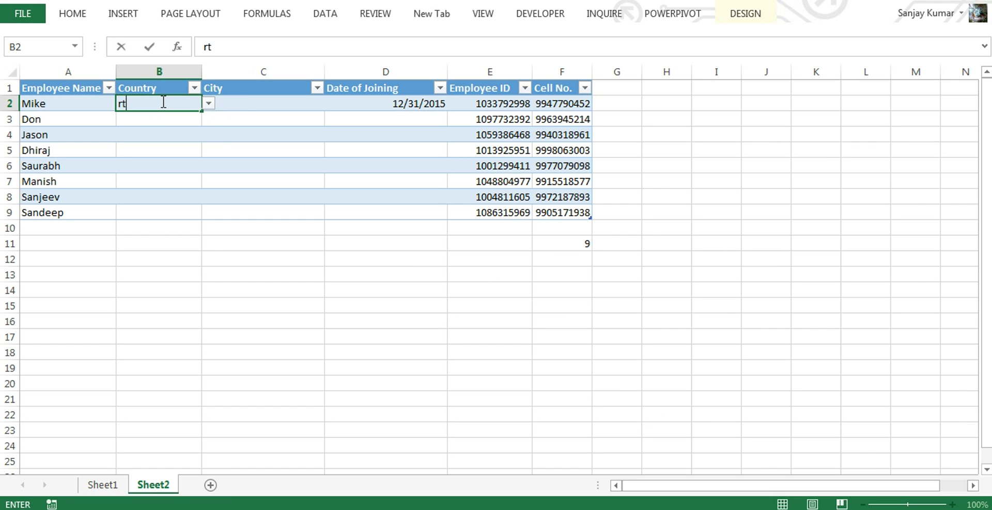
{"action": "key", "text": "Return"}
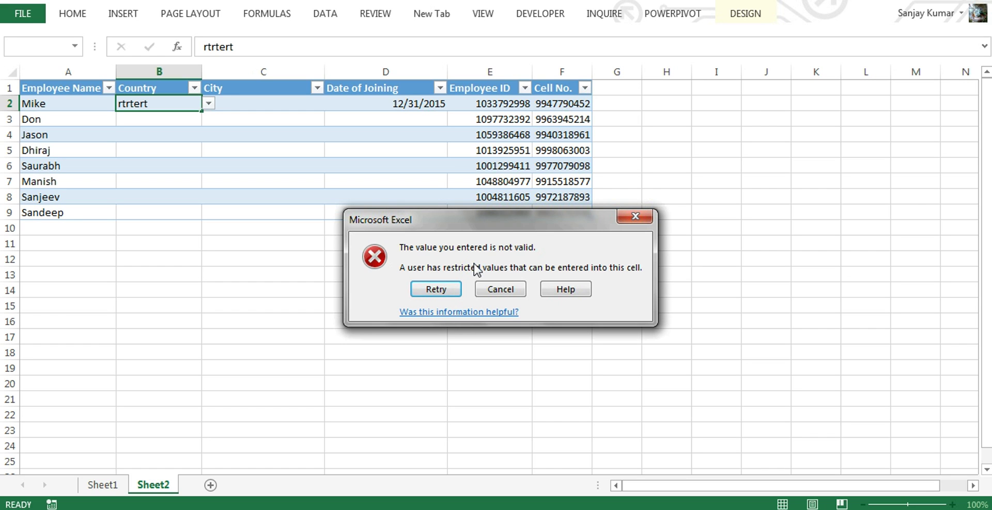
{"action": "left_click", "coordinate": [501, 289]}
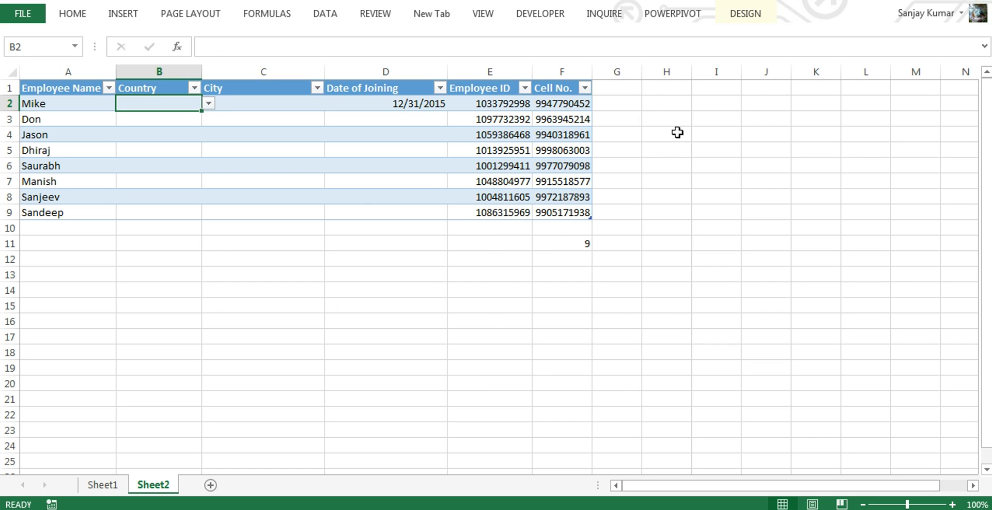
- Enter the country names India, USA and UK in cells J1 to J3
{"action": "left_click", "coordinate": [769, 87]}
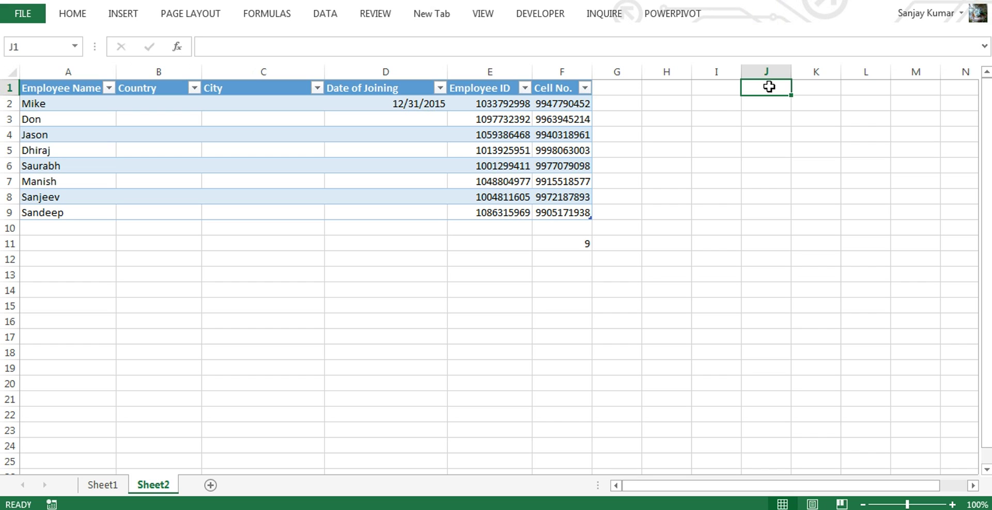
{"action": "type", "text": "Inda"}
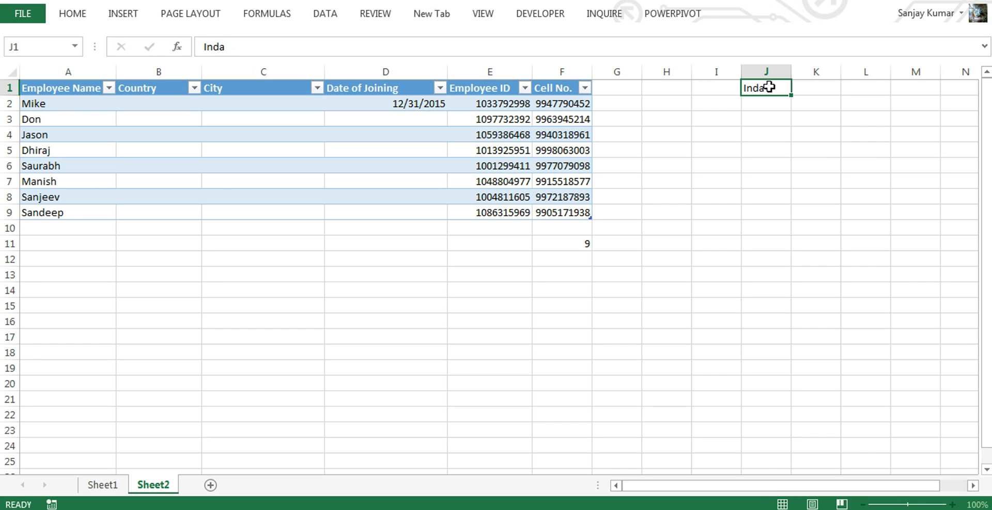
{"action": "key", "text": "Return"}
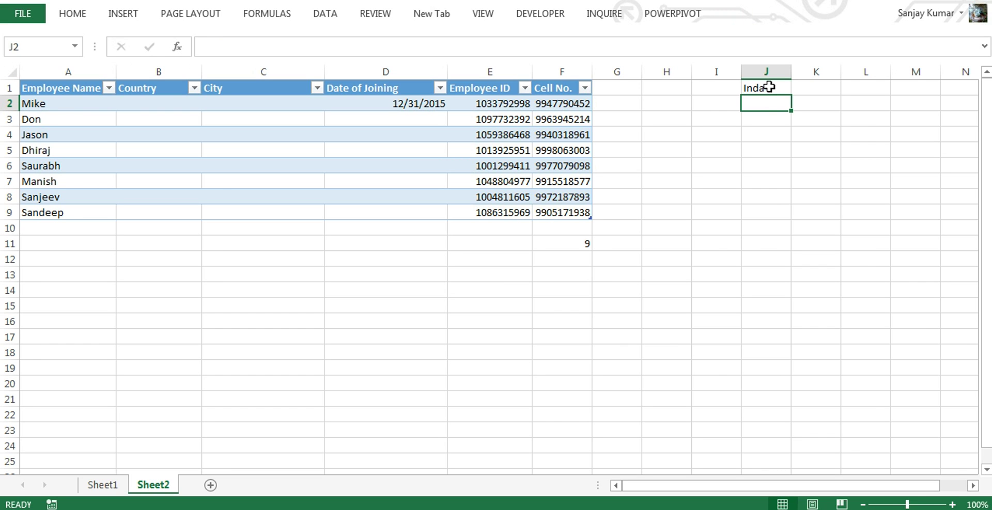
{"action": "left_click", "coordinate": [769, 87]}
{"action": "type", "text": "I"}
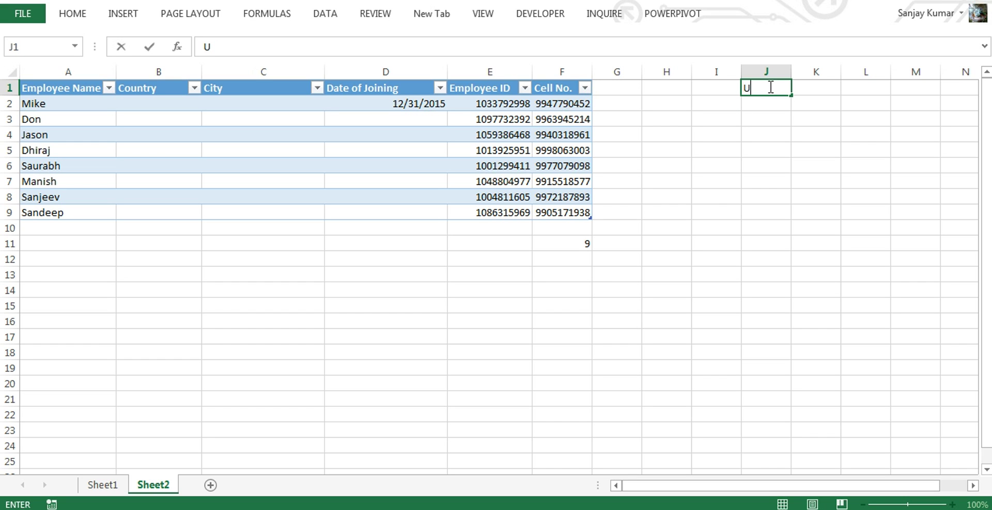
{"action": "key", "text": "BackSpace"}
{"action": "type", "text": "India"}
{"action": "key", "text": "Return"}
{"action": "type", "text": "USA"}
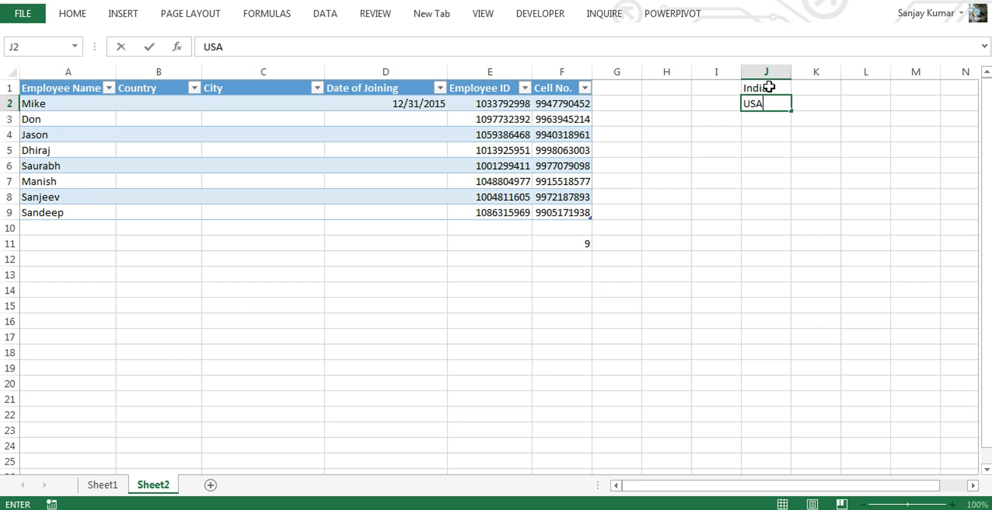
{"action": "key", "text": "ctrl+Return"}
{"action": "key", "text": "Return"}
{"action": "type", "text": "UK"}
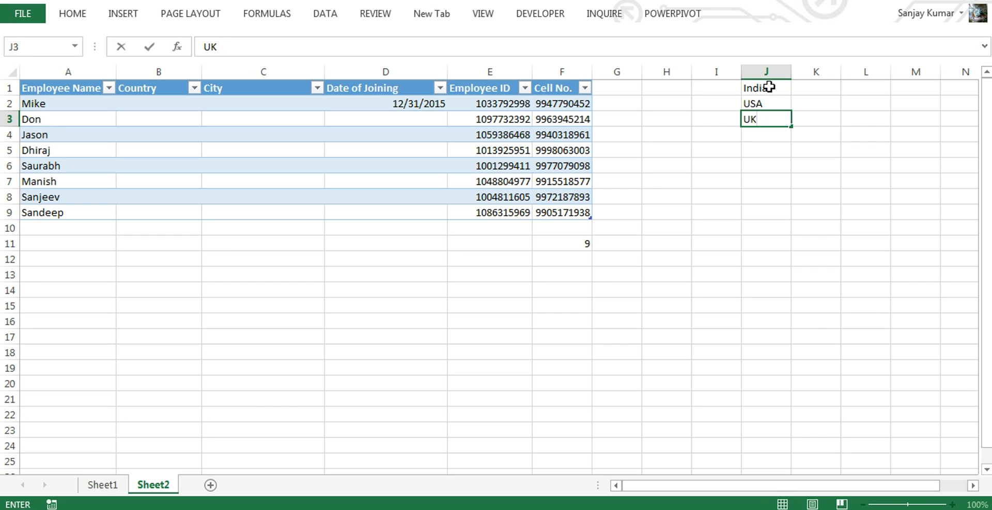
{"action": "key", "text": "ctrl+Return"}
{"action": "key", "text": "Return"}
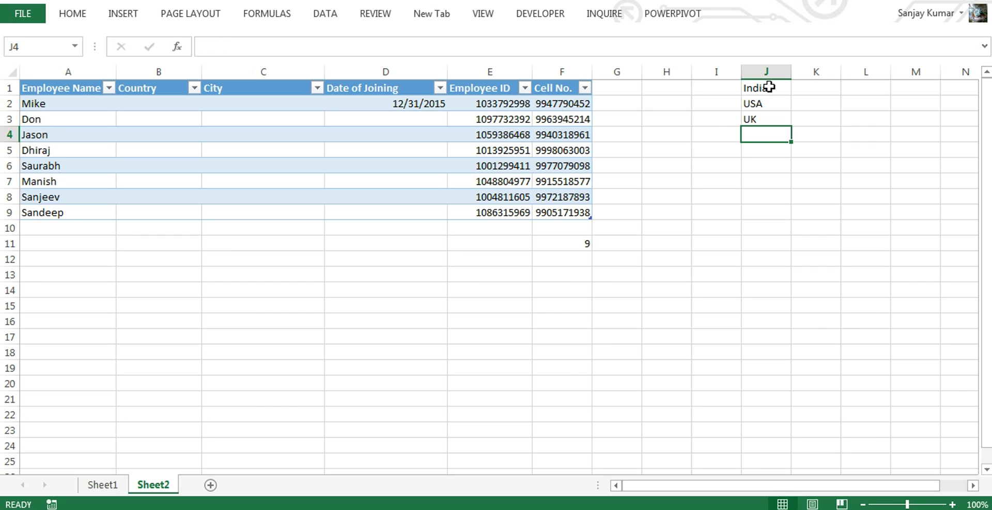
- Set the data validation criterion of cell B3 in the Country column to List
{"action": "key", "text": "Left"}
{"action": "key", "text": "Left"}
{"action": "key", "text": "Left"}
{"action": "key", "text": "Left"}
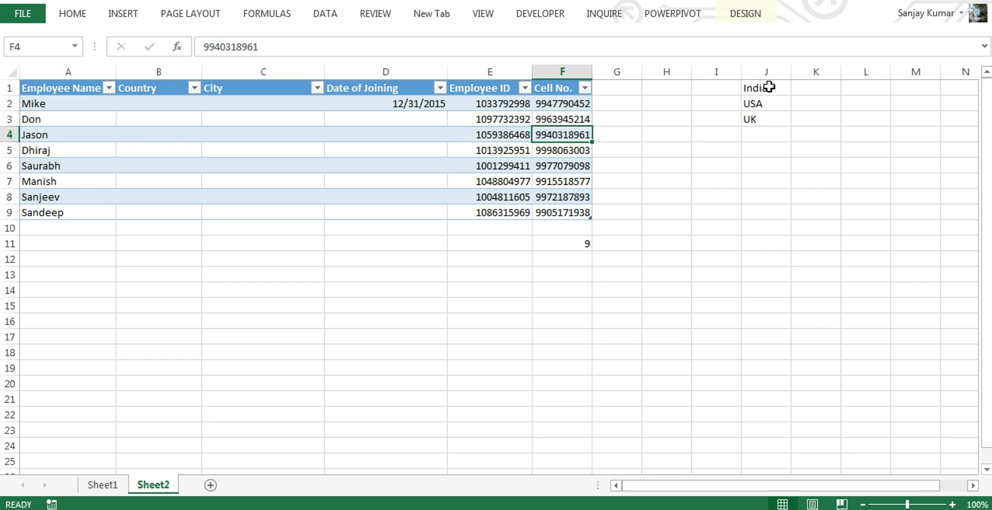
{"action": "key", "text": "Home"}
{"action": "key", "text": "Right"}
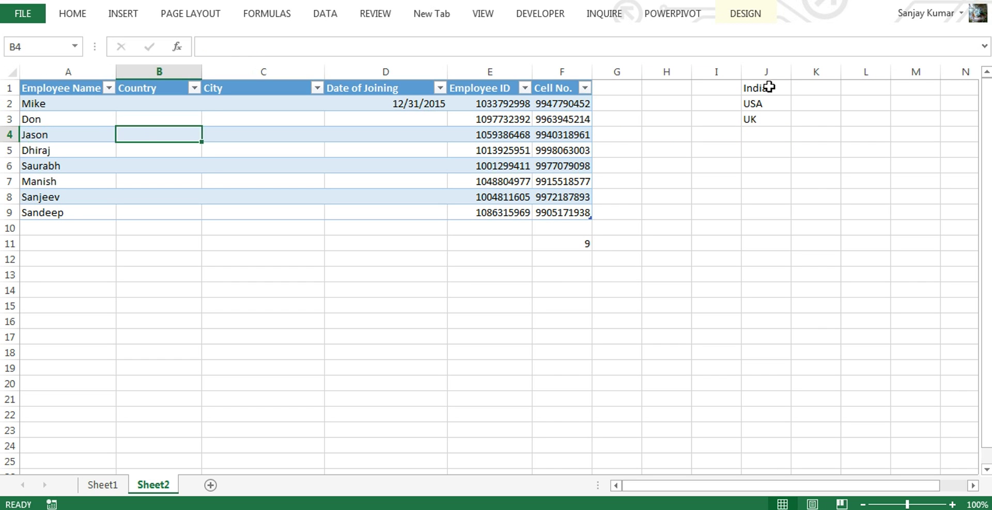
{"action": "key", "text": "Up"}
{"action": "key", "text": "Up"}
{"action": "key", "text": "Down"}
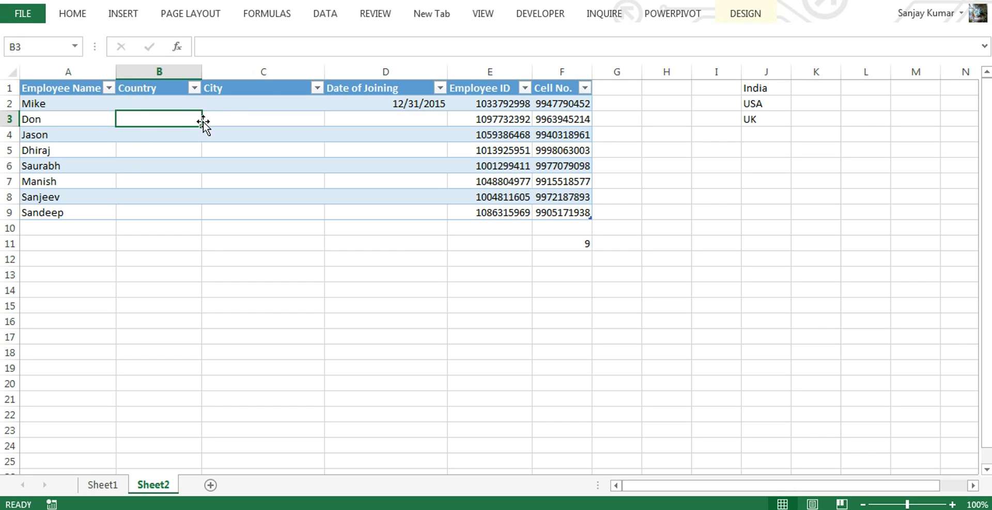
{"action": "left_click", "coordinate": [317, 17]}
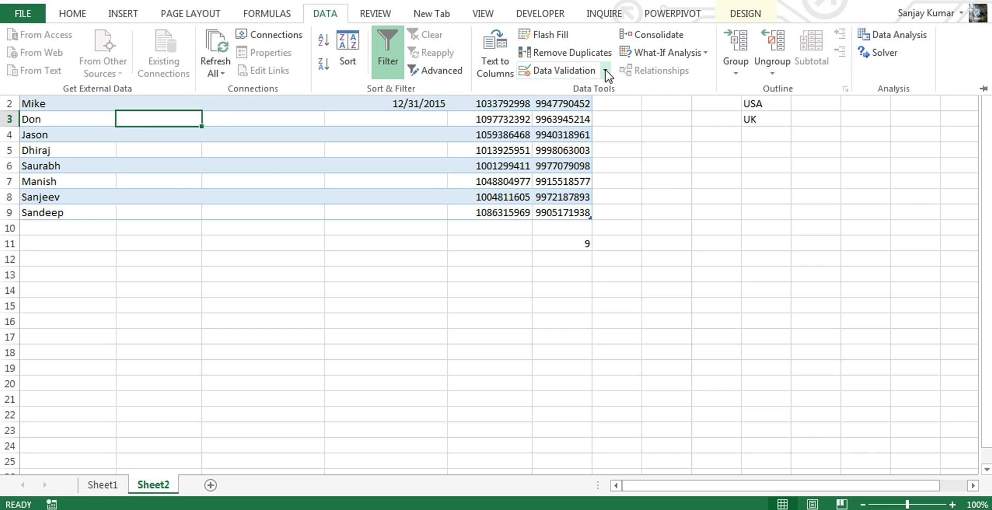
{"action": "left_click", "coordinate": [605, 71]}
{"action": "left_click", "coordinate": [567, 88]}
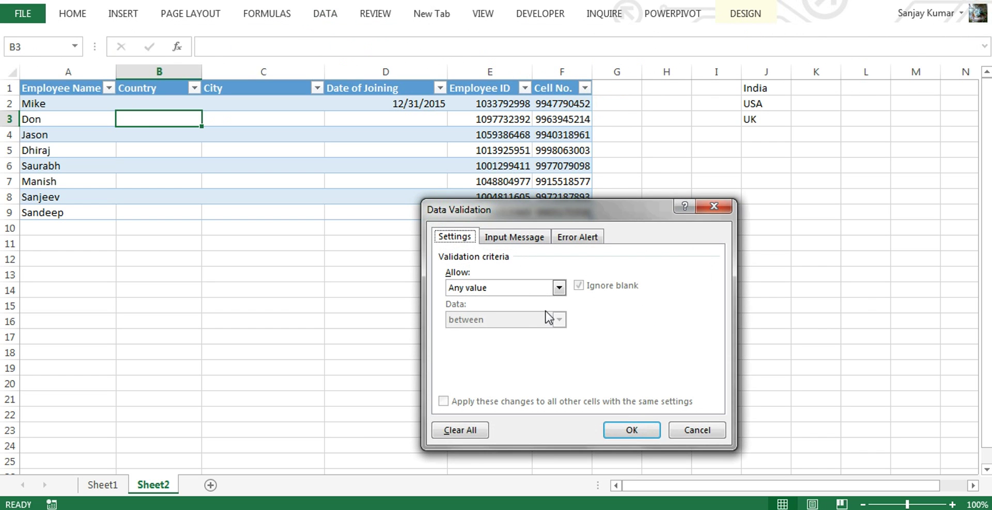
{"action": "left_click", "coordinate": [558, 288]}
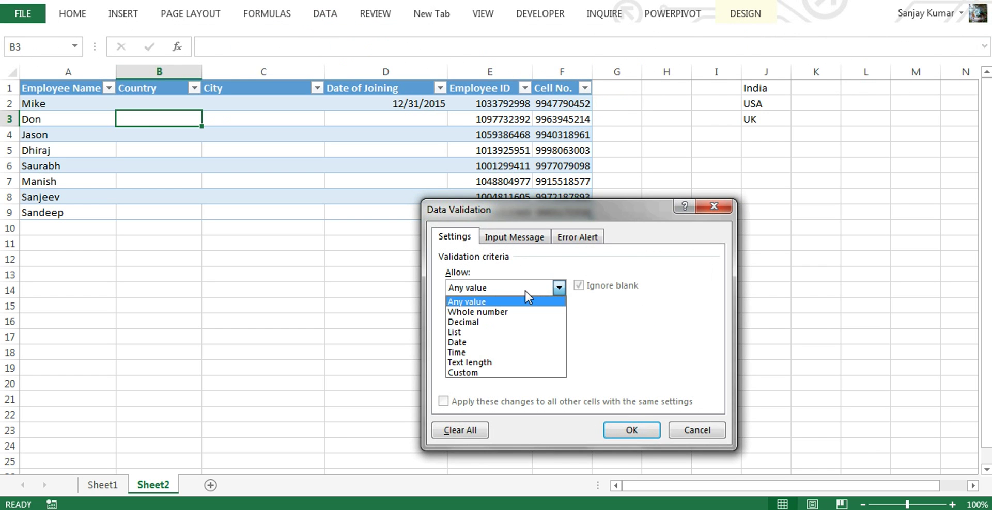
{"action": "left_click", "coordinate": [490, 332]}
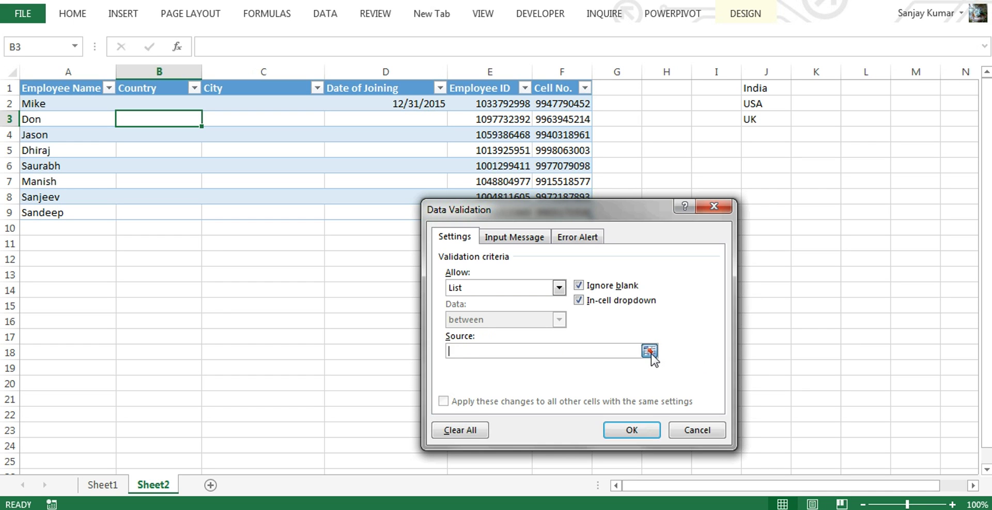
- Apply the range J1:J3 as the list source for cell B3 and choose USA as its value
{"action": "left_click", "coordinate": [650, 351]}
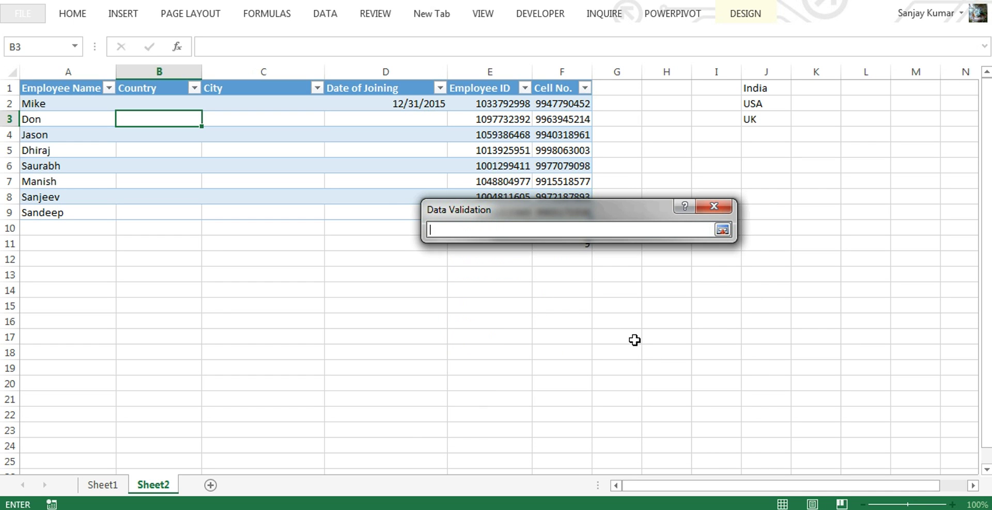
{"action": "left_click", "coordinate": [768, 86]}
{"action": "left_click_drag", "start_coordinate": [769, 86], "coordinate": [763, 122]}
{"action": "left_click", "coordinate": [722, 231]}
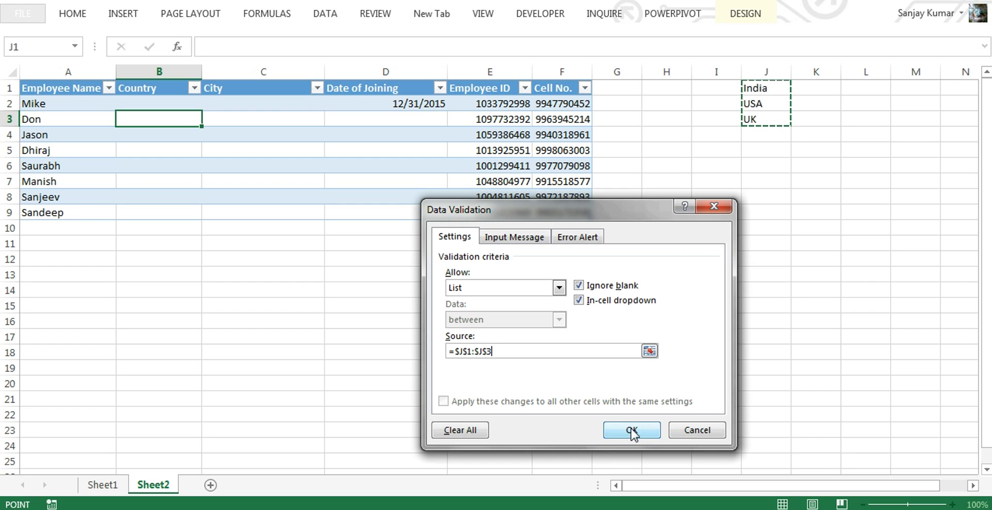
{"action": "left_click", "coordinate": [629, 433]}
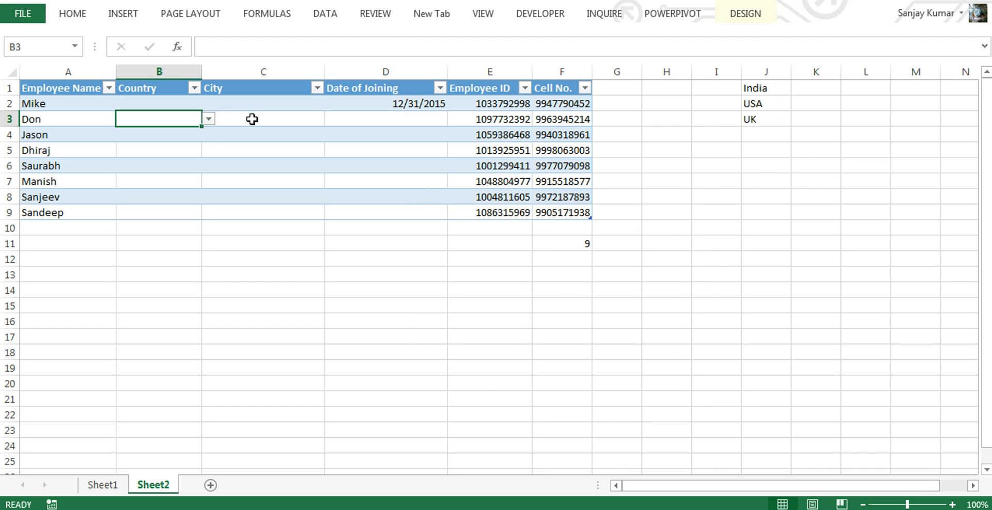
{"action": "left_click", "coordinate": [209, 120]}
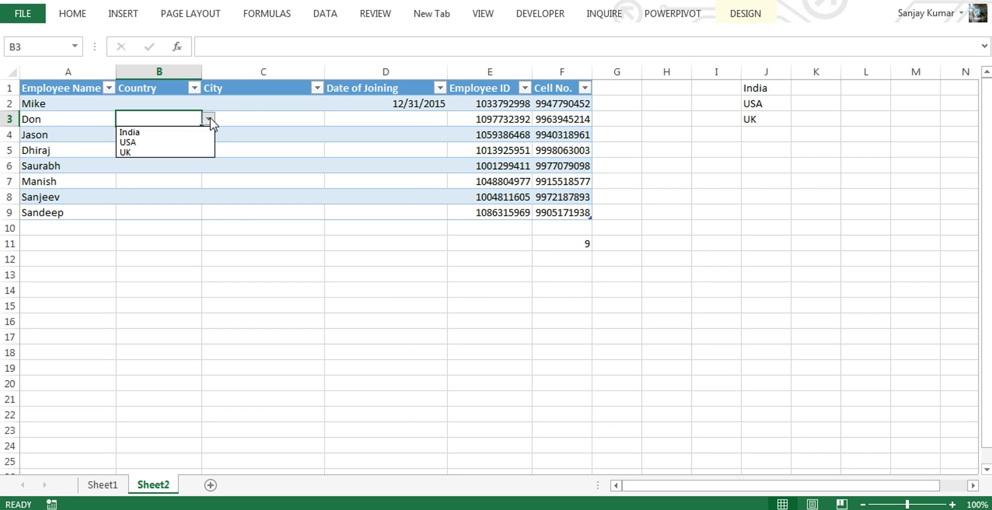
{"action": "left_click", "coordinate": [187, 142]}
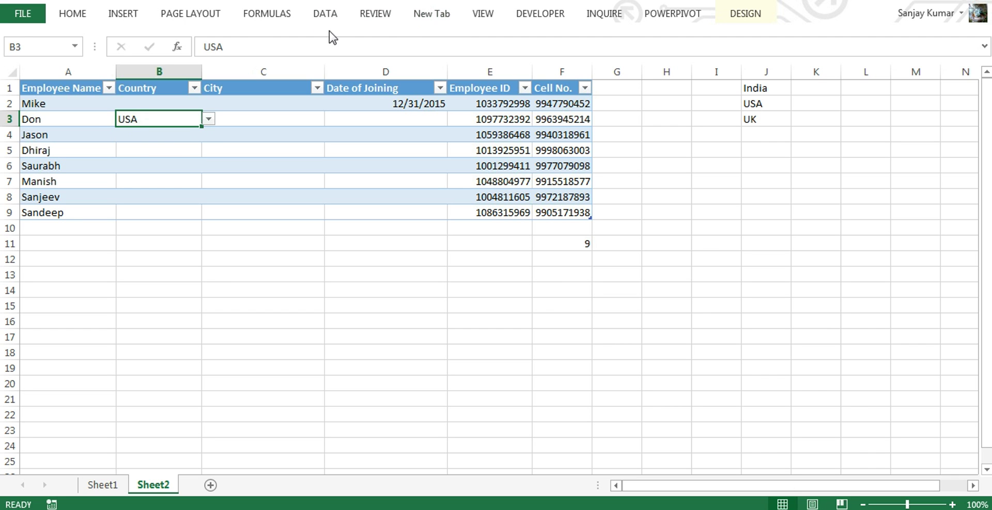
- View the Date and Time criteria in the data validation settings of cell B3
{"action": "left_click", "coordinate": [341, 12]}
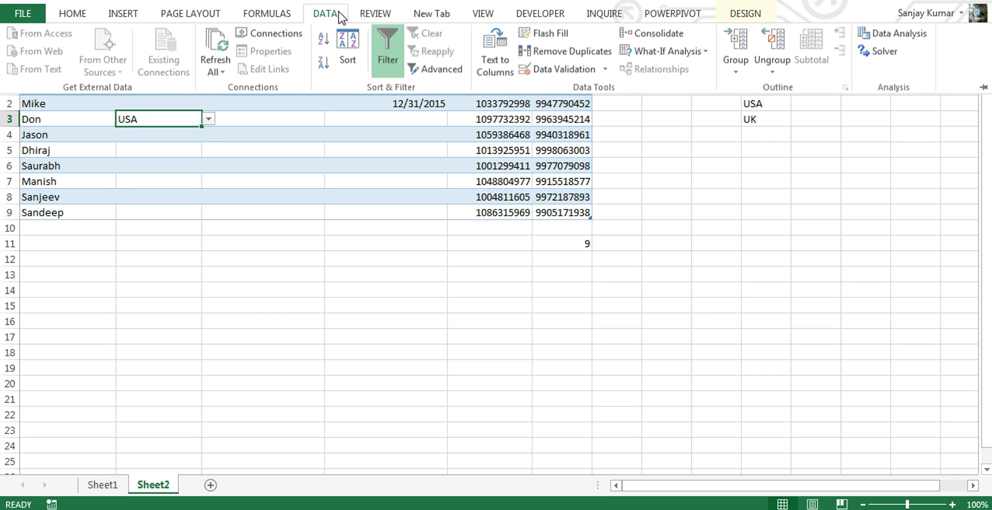
{"action": "left_click", "coordinate": [572, 73]}
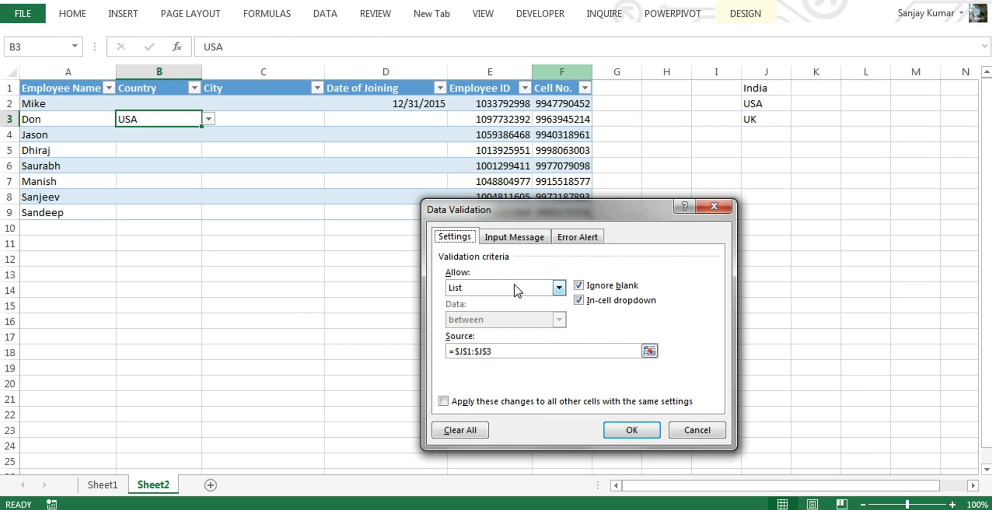
{"action": "left_click", "coordinate": [559, 288]}
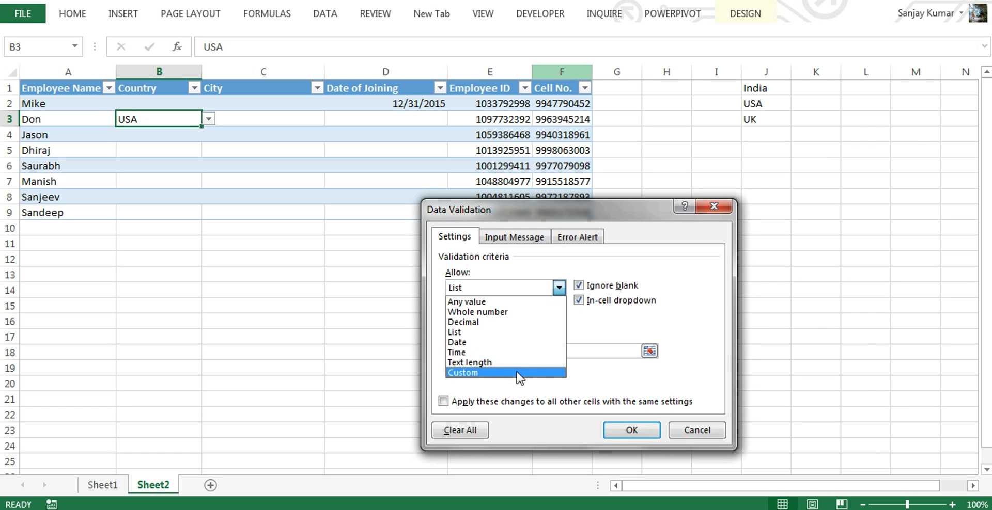
{"action": "left_click", "coordinate": [468, 343]}
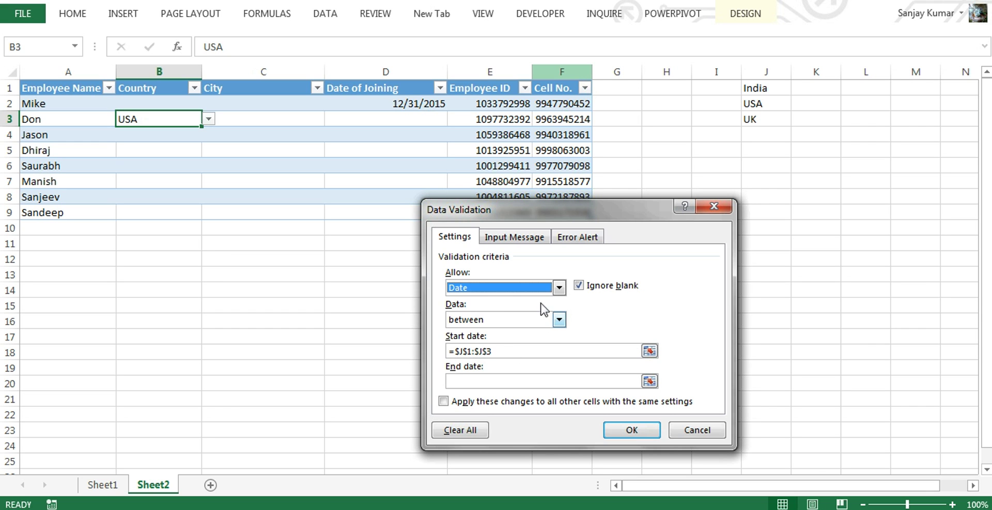
{"action": "left_click", "coordinate": [558, 287]}
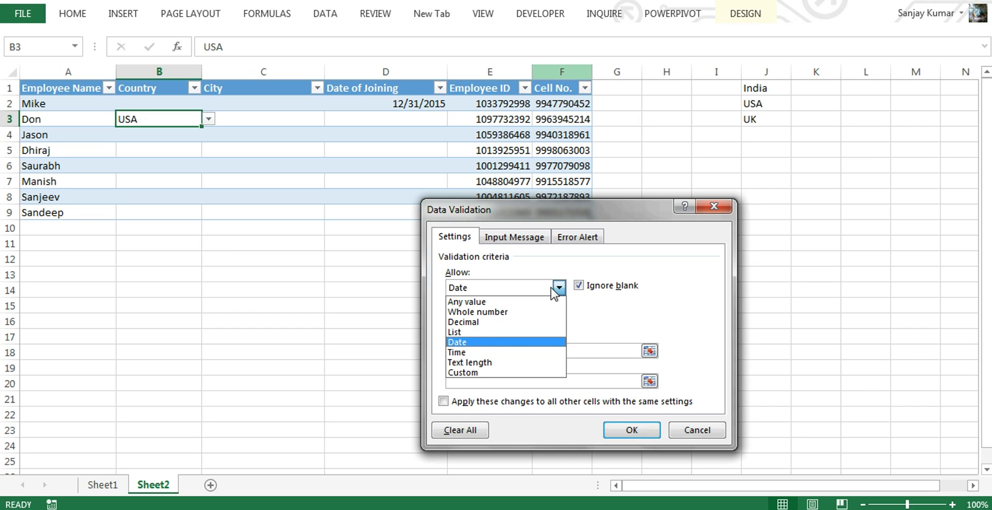
{"action": "left_click", "coordinate": [537, 352]}
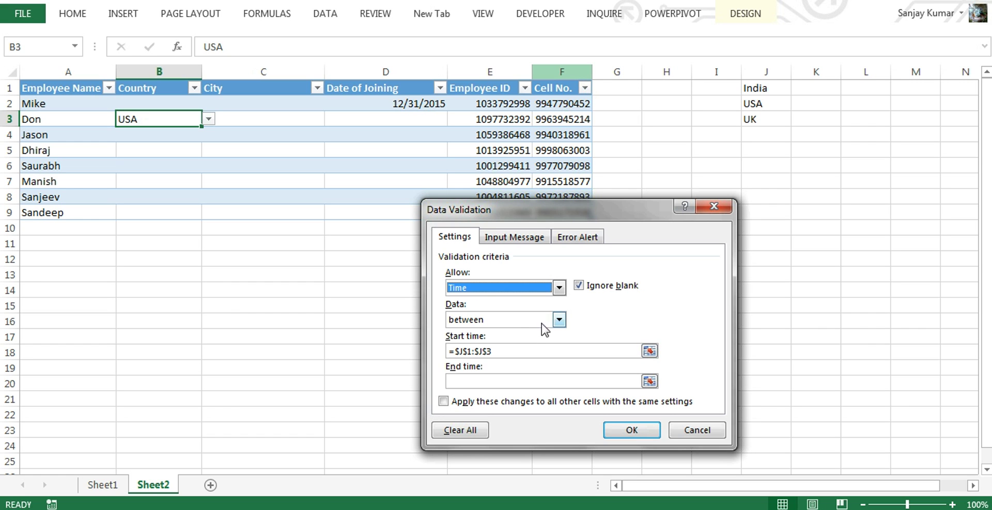
- Restrict cell B3's data validation to a text length between 1 and 4
{"action": "left_click", "coordinate": [558, 288]}
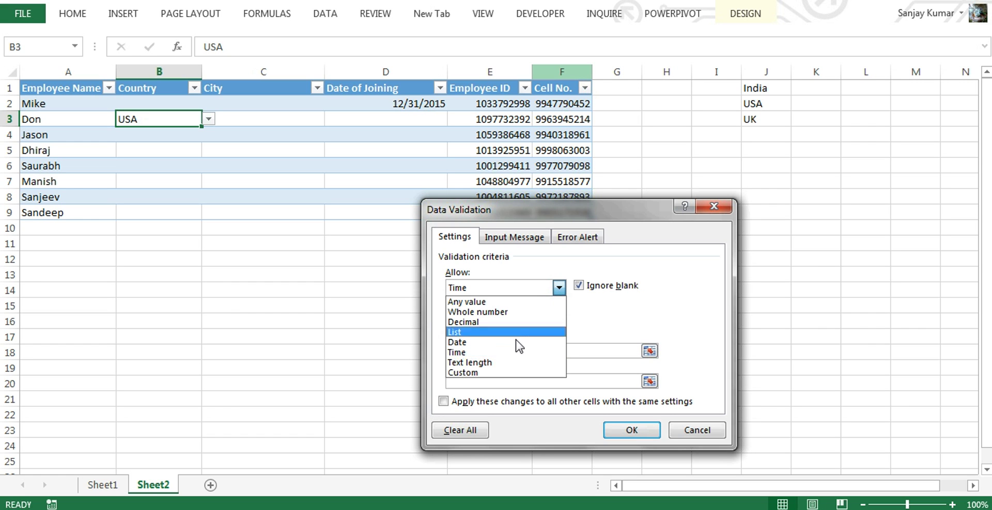
{"action": "left_click", "coordinate": [507, 367]}
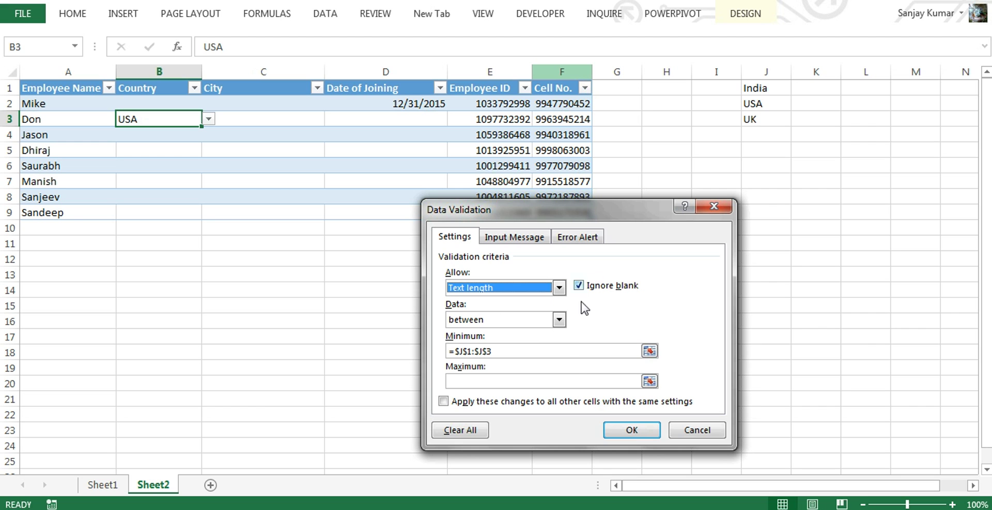
{"action": "left_click", "coordinate": [559, 320]}
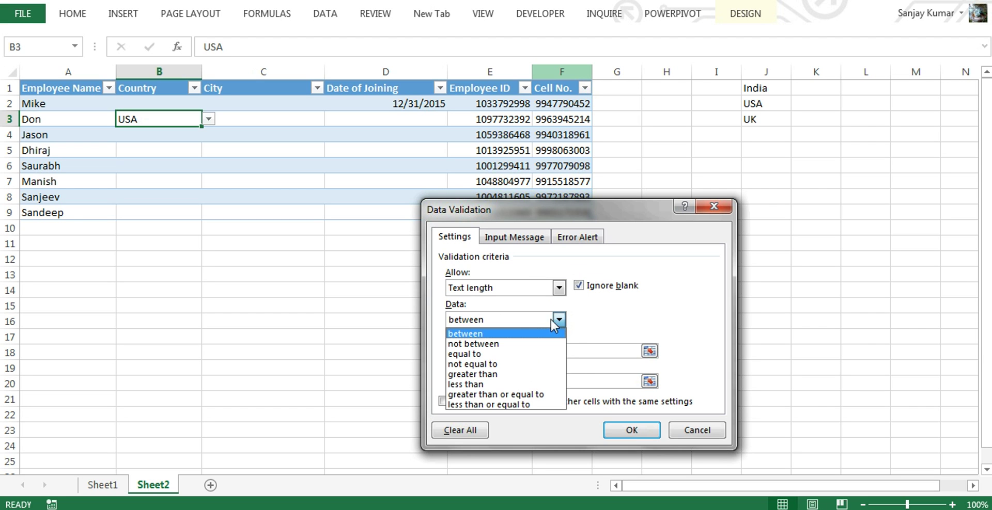
{"action": "left_click", "coordinate": [642, 307]}
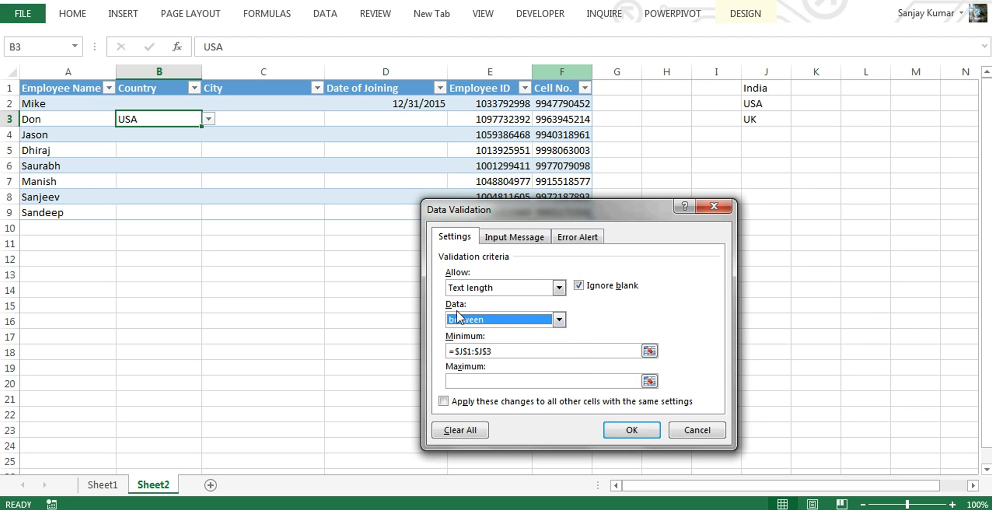
{"action": "left_click", "coordinate": [558, 320]}
{"action": "left_click", "coordinate": [549, 293]}
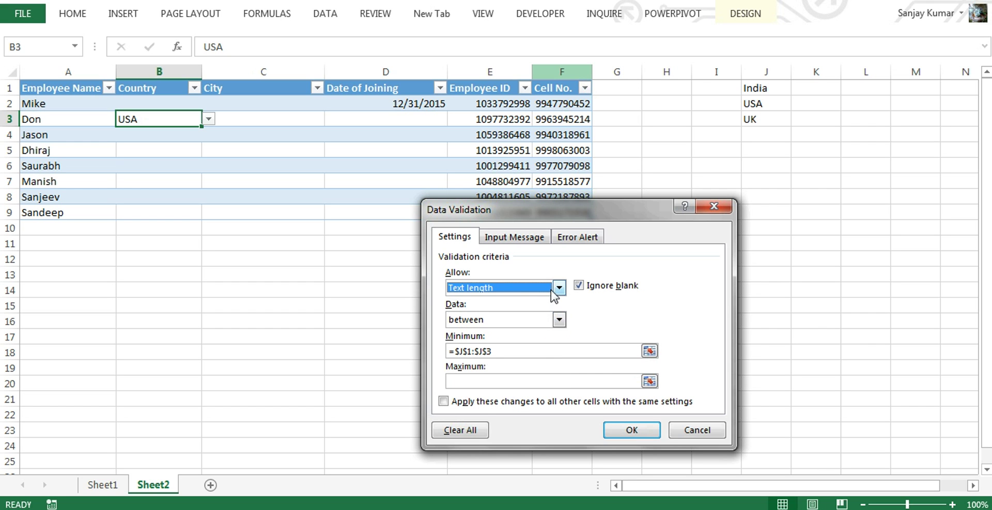
{"action": "left_click", "coordinate": [548, 293]}
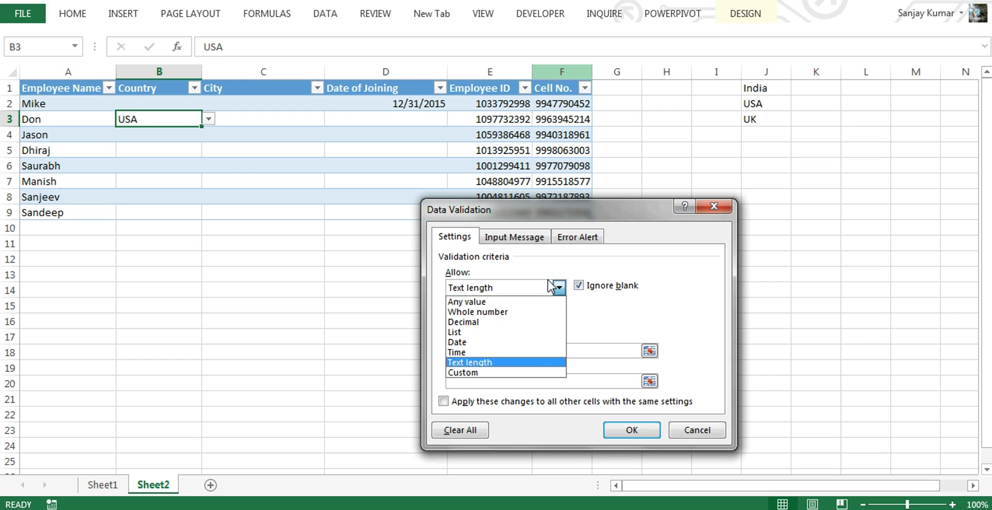
{"action": "left_click", "coordinate": [528, 362]}
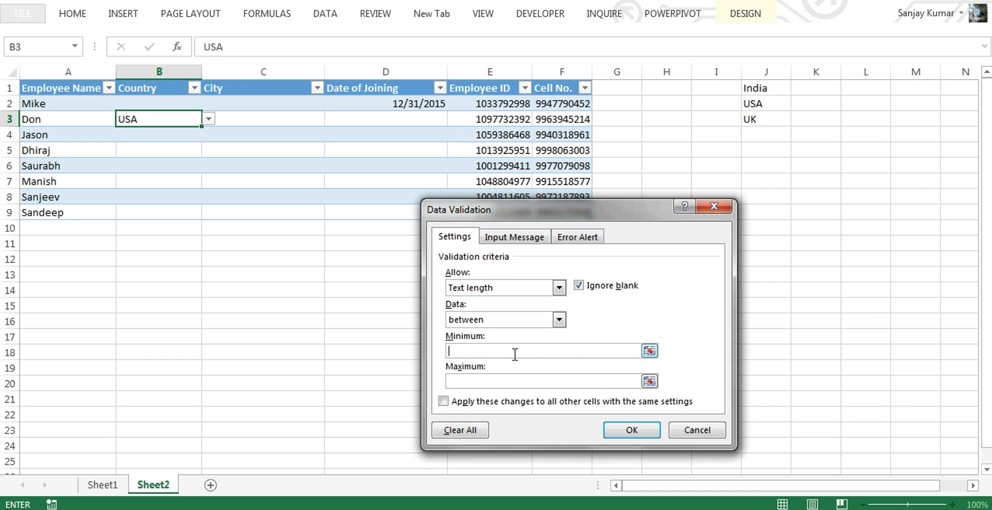
{"action": "type", "text": "1"}
{"action": "left_click", "coordinate": [492, 381]}
{"action": "left_click", "coordinate": [636, 432]}
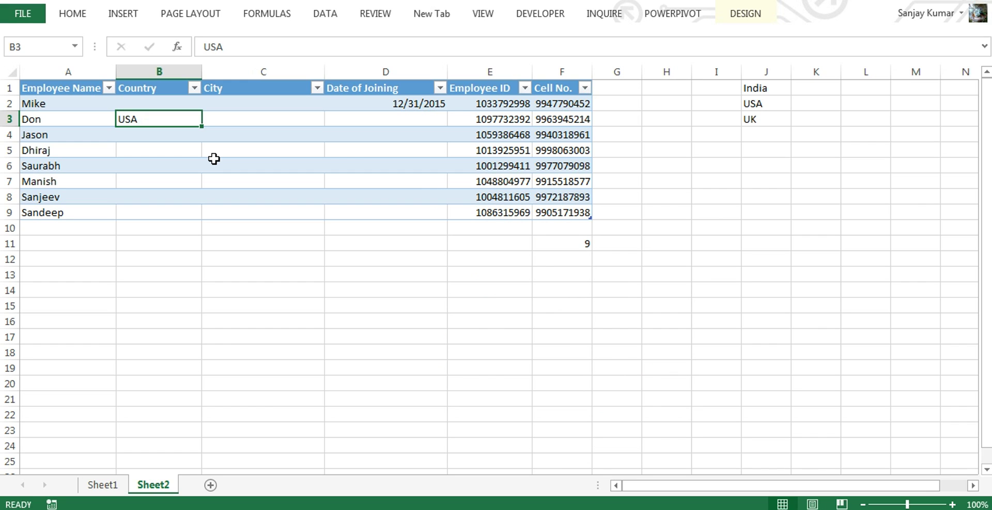
- Test the text length validation of cell B3 by trying the entries "asdfasdfasdf" and "asdfdsgfsa"
{"action": "type", "text": "asdfasdfasdf"}
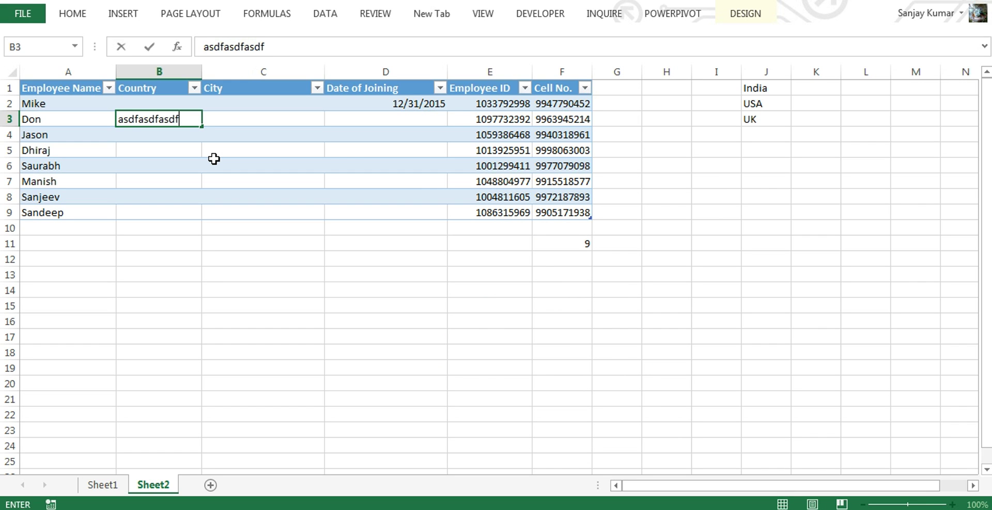
{"action": "key", "text": "Escape"}
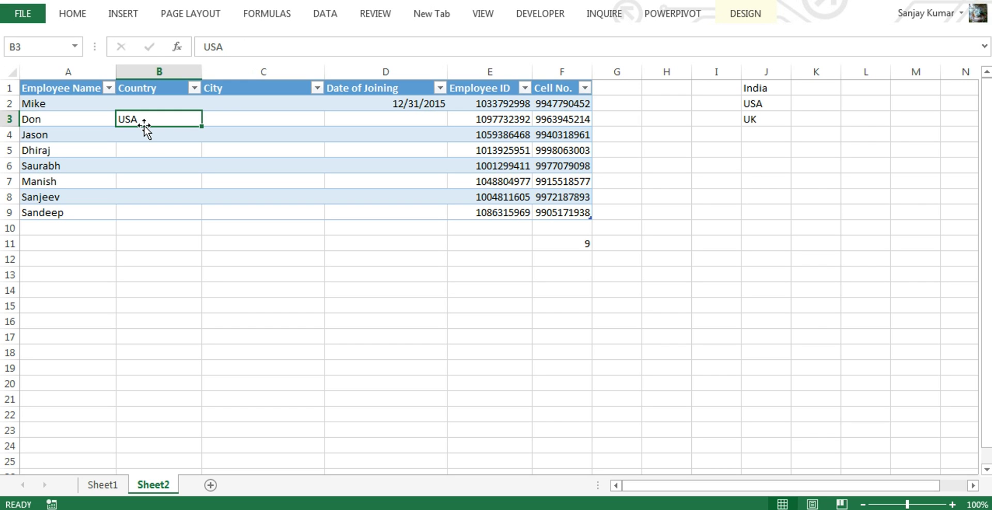
{"action": "type", "text": "fdsgfsa"}
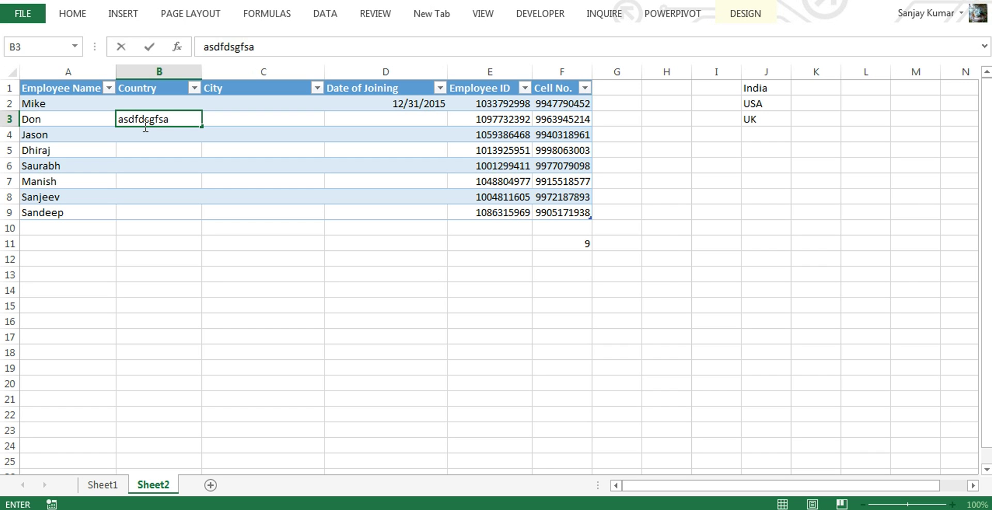
{"action": "key", "text": "Return"}
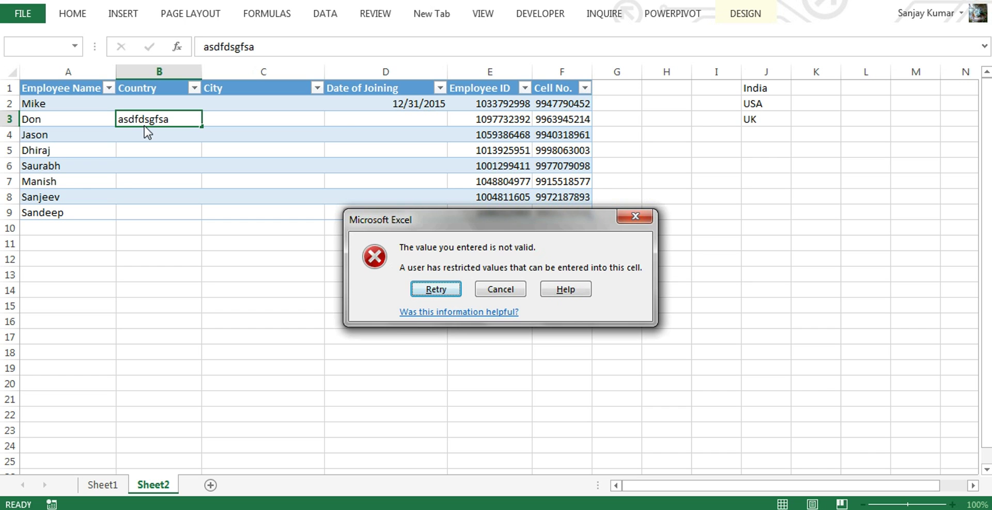
{"action": "key", "text": "Escape"}
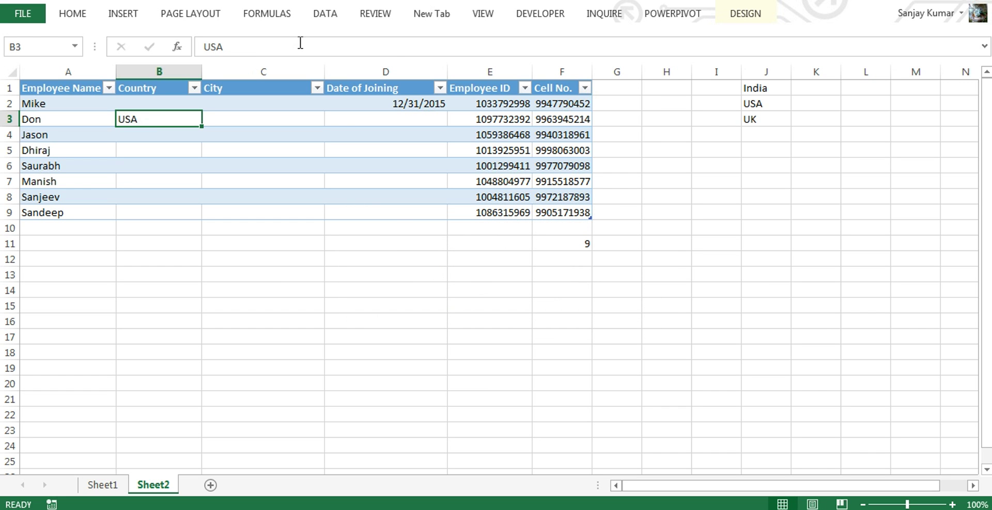
- Change the data validation criterion of cell B3 to Custom
{"action": "left_click", "coordinate": [324, 13]}
{"action": "left_click", "coordinate": [568, 70]}
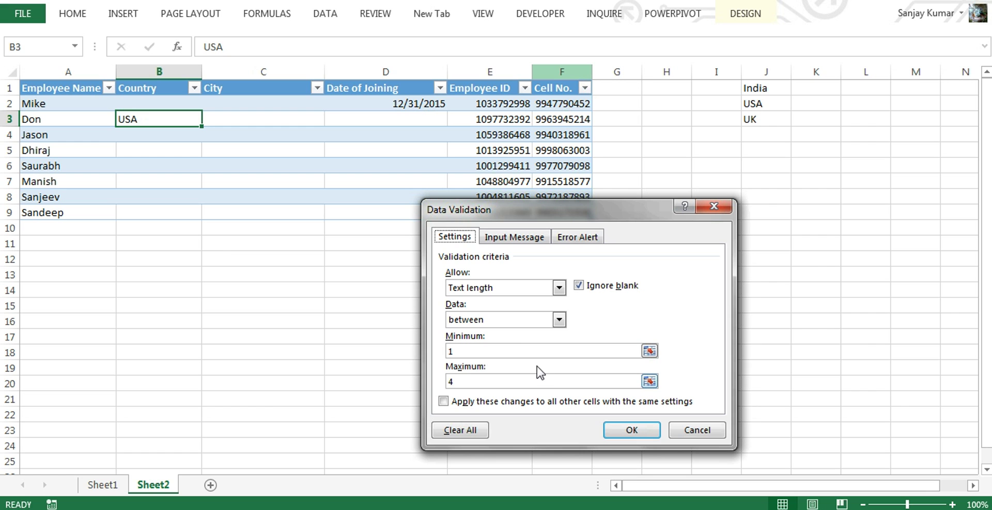
{"action": "left_click", "coordinate": [548, 290]}
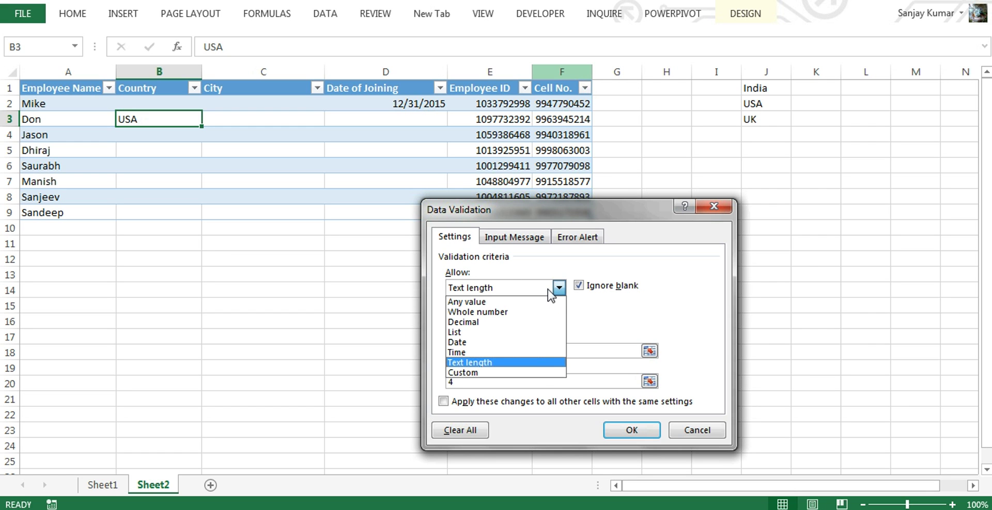
{"action": "left_click", "coordinate": [523, 373]}
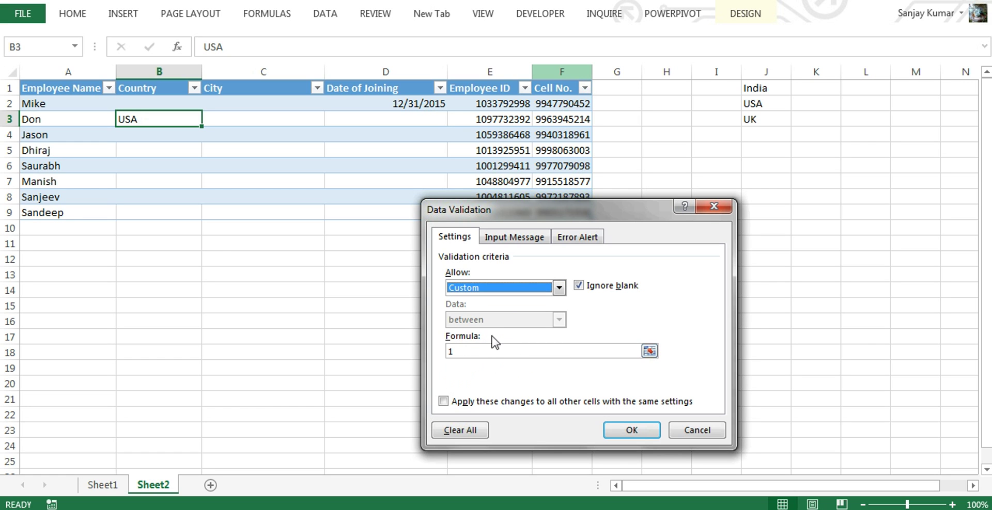
{"action": "left_click", "coordinate": [474, 351]}
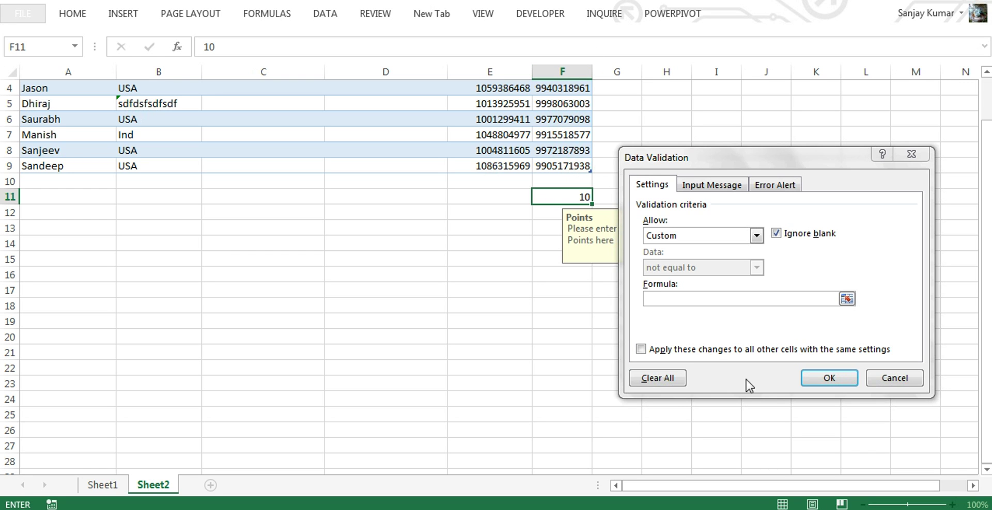
- Apply the custom validation formula =F11>5 to cell F11, reviewing its error alert
{"action": "left_click", "coordinate": [596, 196]}
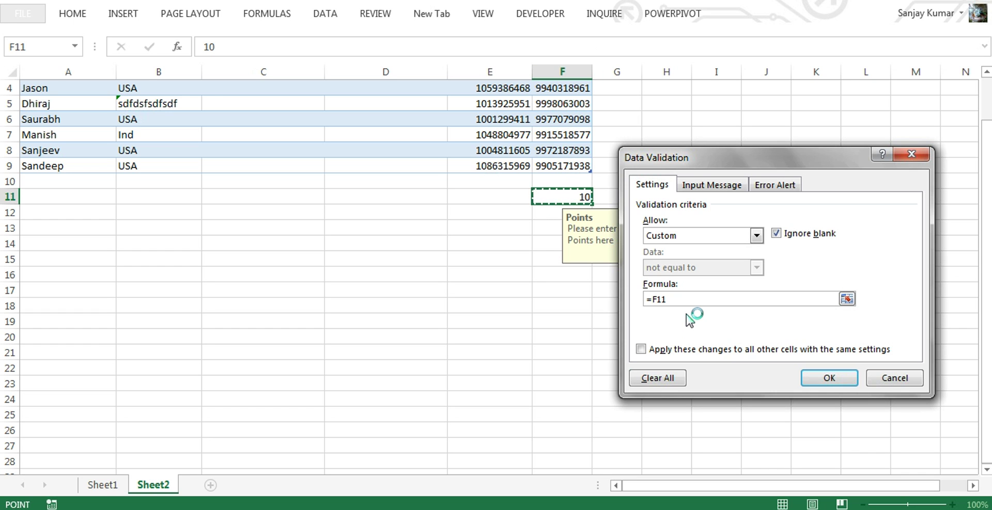
{"action": "type", "text": "<5"}
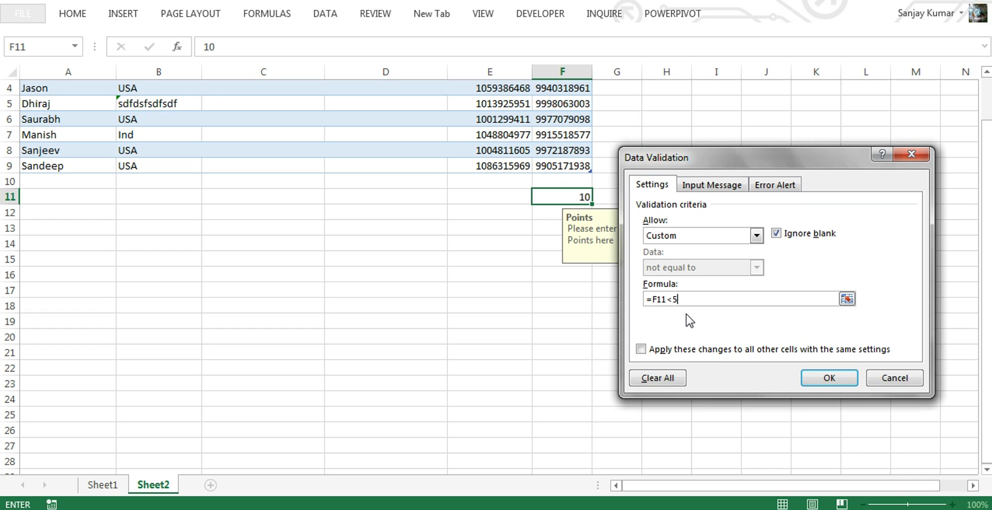
{"action": "key", "text": "BackSpace"}
{"action": "key", "text": "BackSpace"}
{"action": "type", "text": ">5"}
{"action": "left_click", "coordinate": [777, 187]}
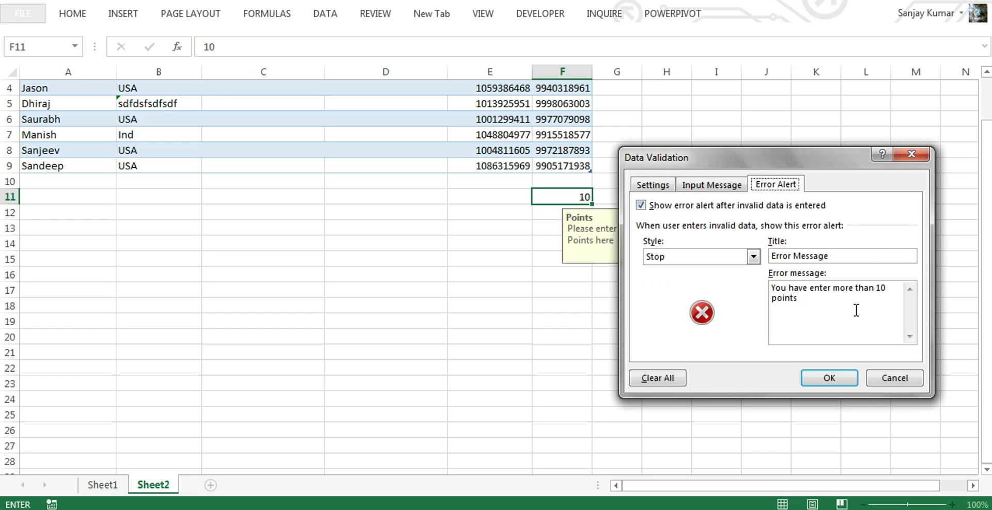
{"action": "left_click", "coordinate": [840, 382]}
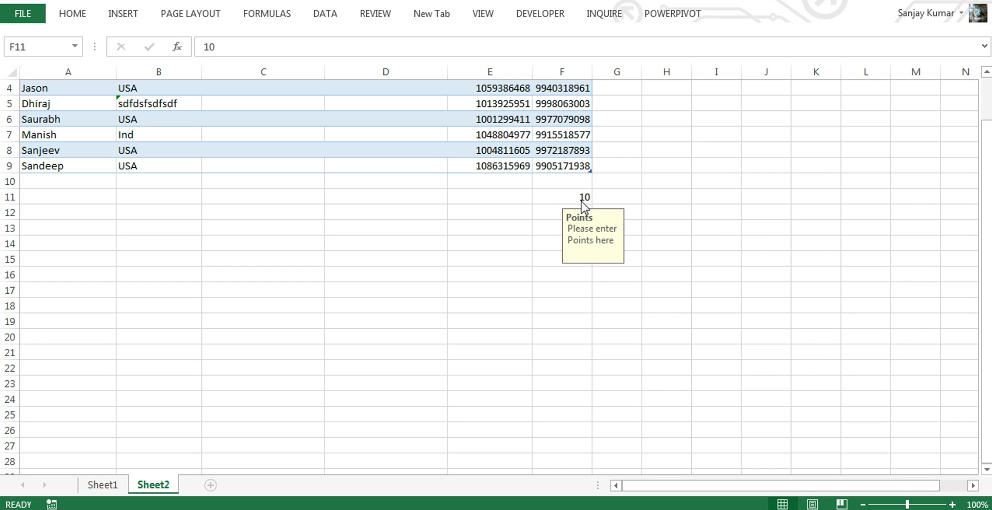
- Test the custom validation of cell F11 by entering 9 and trying to enter 3
{"action": "left_click", "coordinate": [583, 204]}
{"action": "type", "text": "9"}
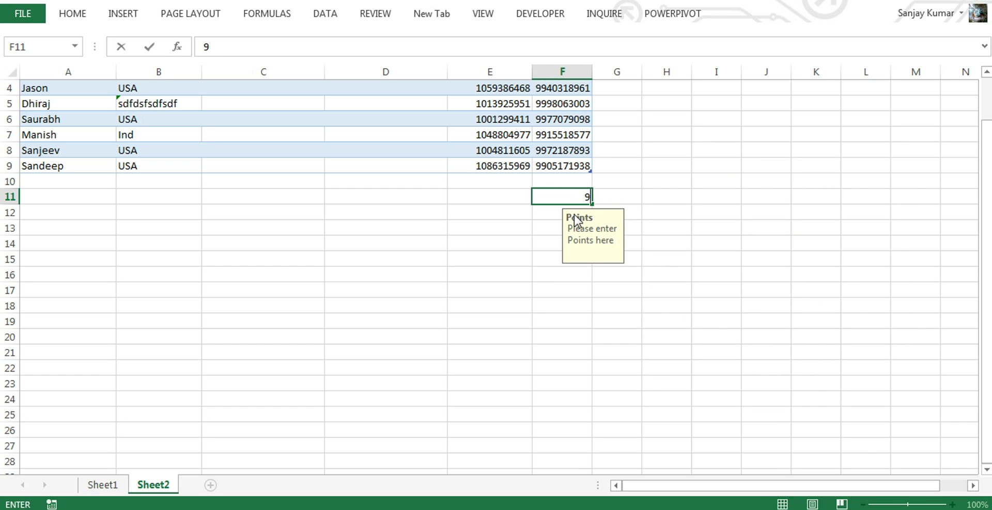
{"action": "key", "text": "Return"}
{"action": "left_click", "coordinate": [586, 197]}
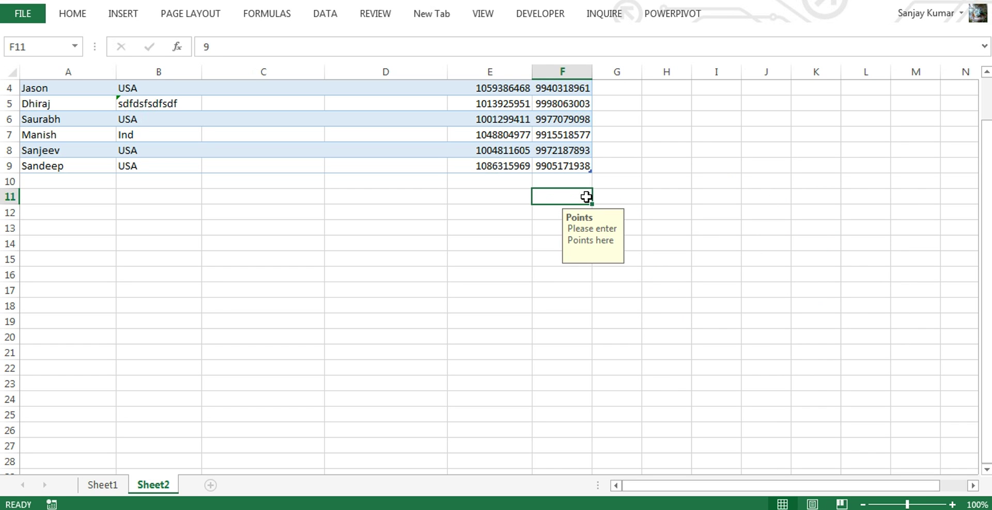
{"action": "type", "text": "3"}
{"action": "key", "text": "Return"}
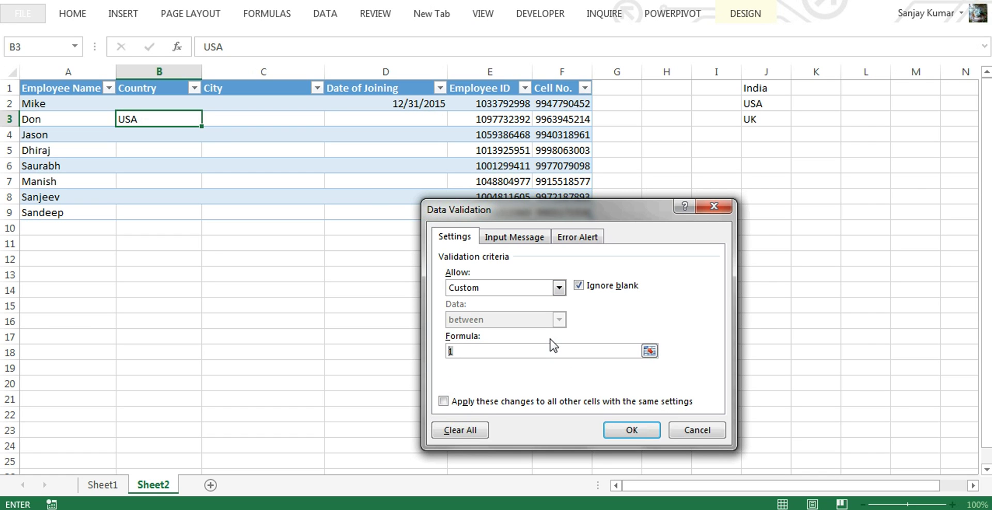
- Apply cell B3's custom validation to all other cells with the same settings and copy B3 down the Country column to B9
{"action": "left_click", "coordinate": [443, 402]}
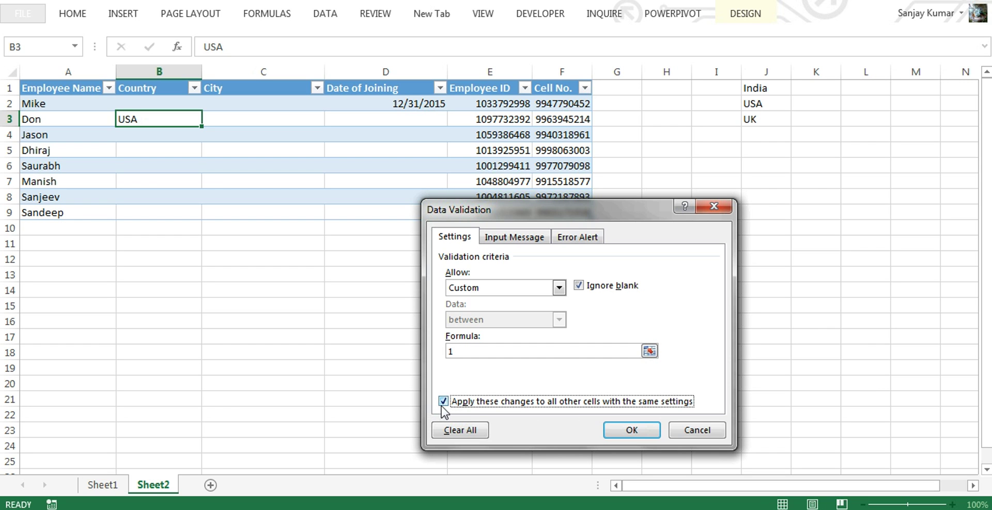
{"action": "left_click", "coordinate": [635, 432]}
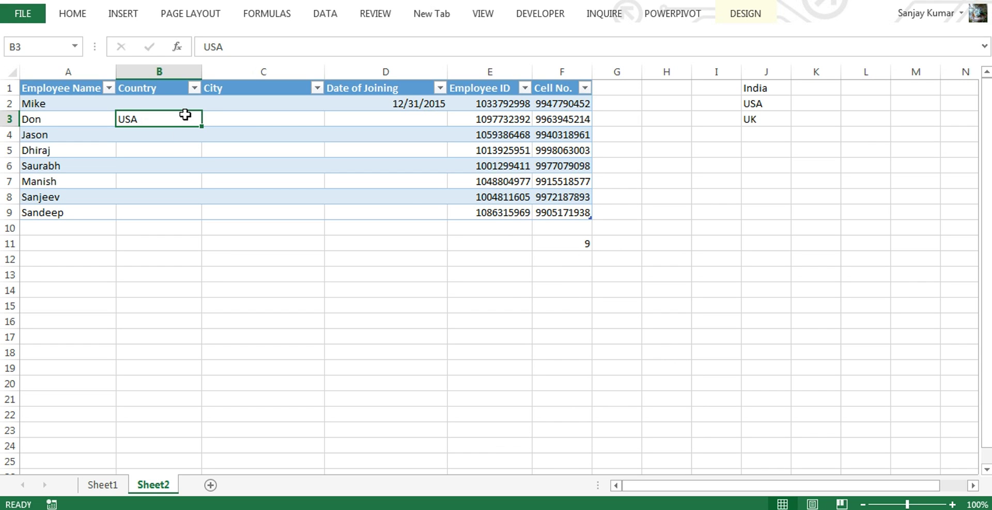
{"action": "left_click_drag", "start_coordinate": [144, 111], "coordinate": [197, 121]}
{"action": "key", "text": "ctrl+c"}
{"action": "left_click", "coordinate": [169, 212], "text": "shift"}
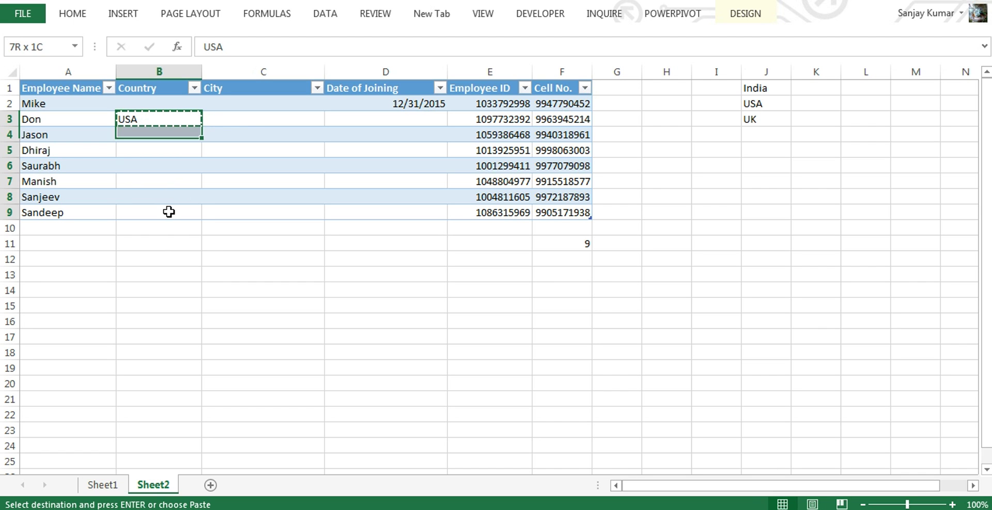
{"action": "key", "text": "Return"}
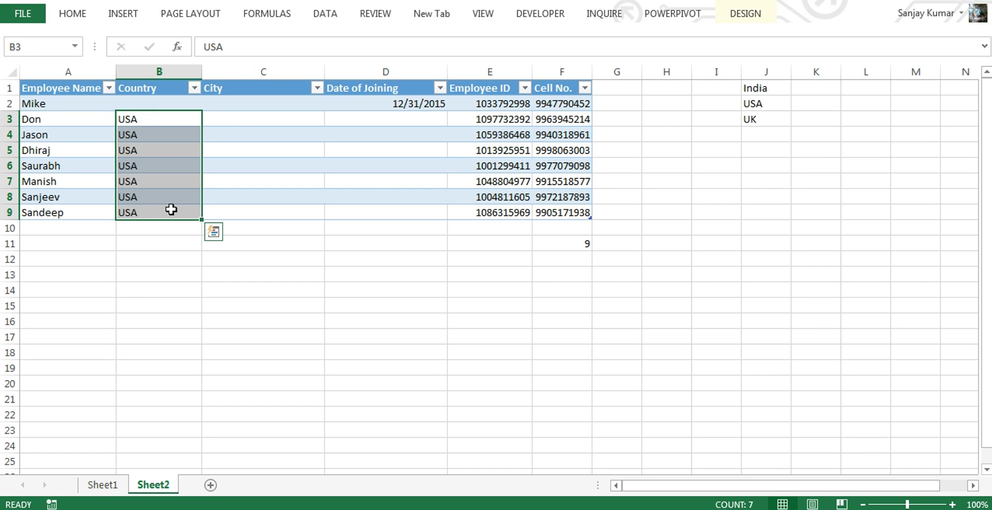
{"action": "left_click", "coordinate": [175, 135]}
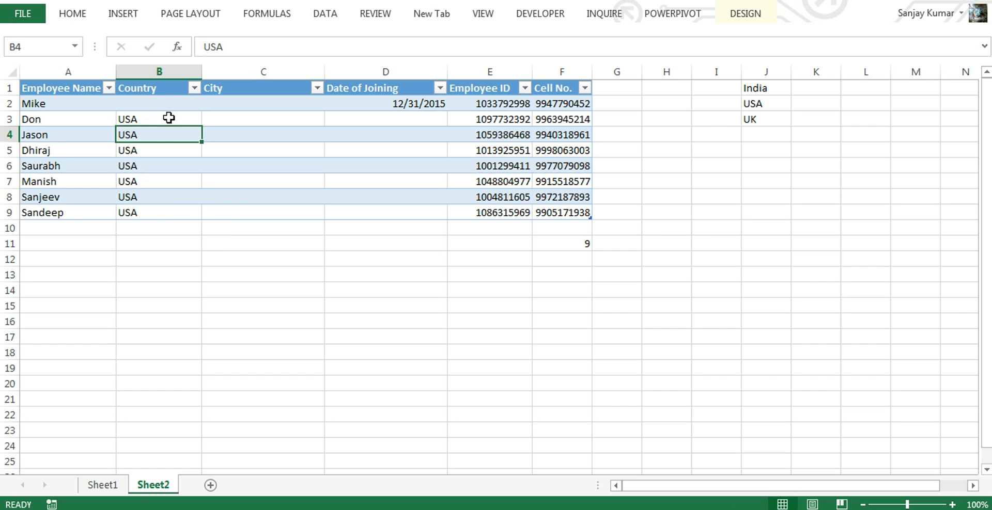
{"action": "left_click", "coordinate": [157, 197]}
{"action": "left_click_drag", "start_coordinate": [161, 135], "coordinate": [160, 202]}
{"action": "left_click", "coordinate": [159, 197]}
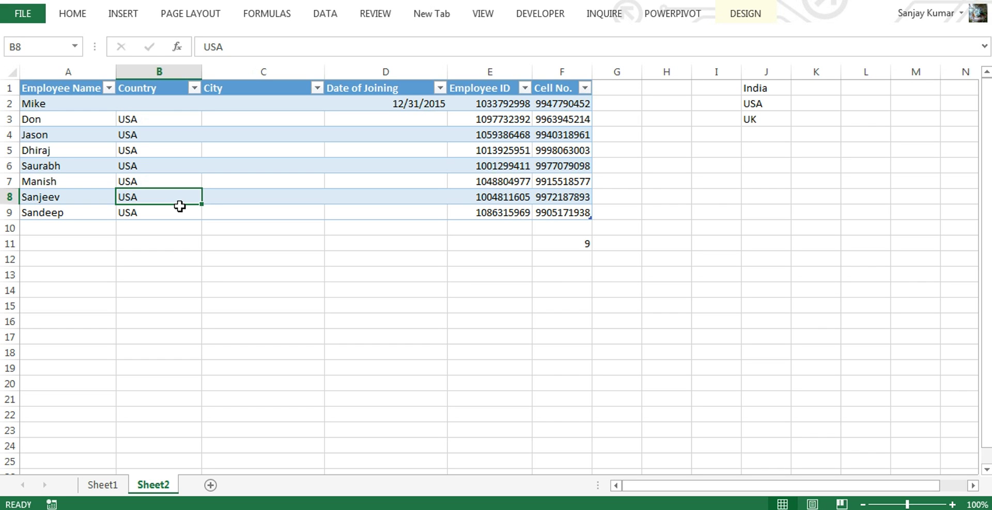
{"action": "left_click", "coordinate": [173, 120]}
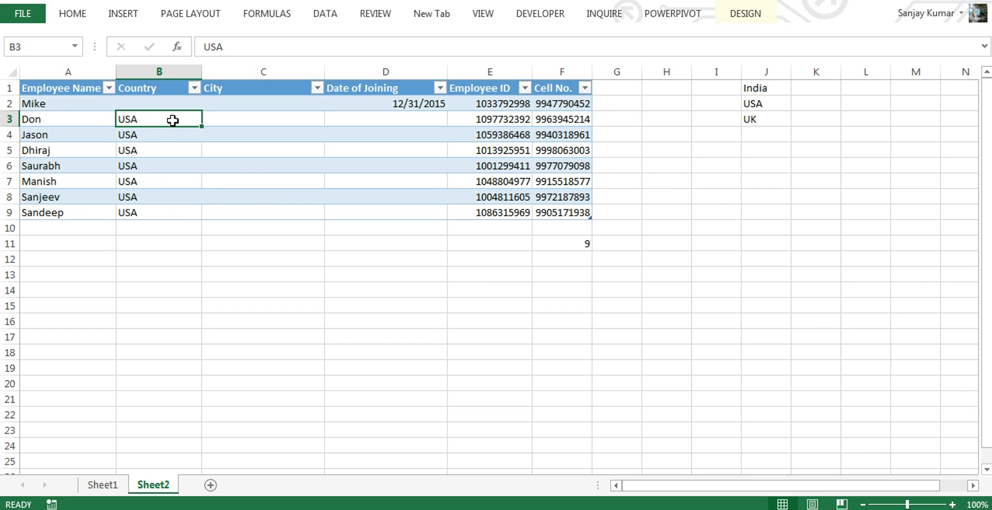
- Enter the test text sdfasdfasdf as the Country in cell B7
{"action": "left_click", "coordinate": [170, 181]}
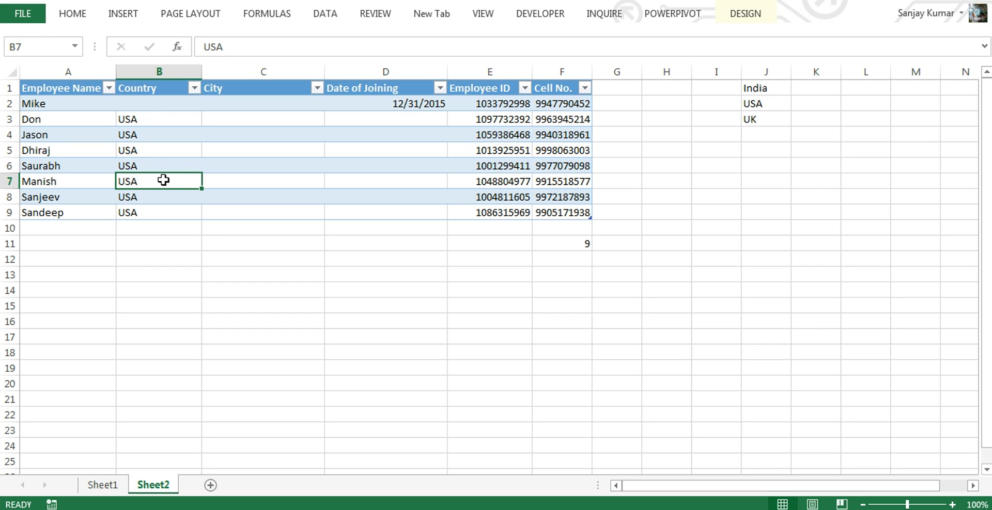
{"action": "type", "text": "sdfasdfasdf"}
{"action": "left_click", "coordinate": [189, 195]}
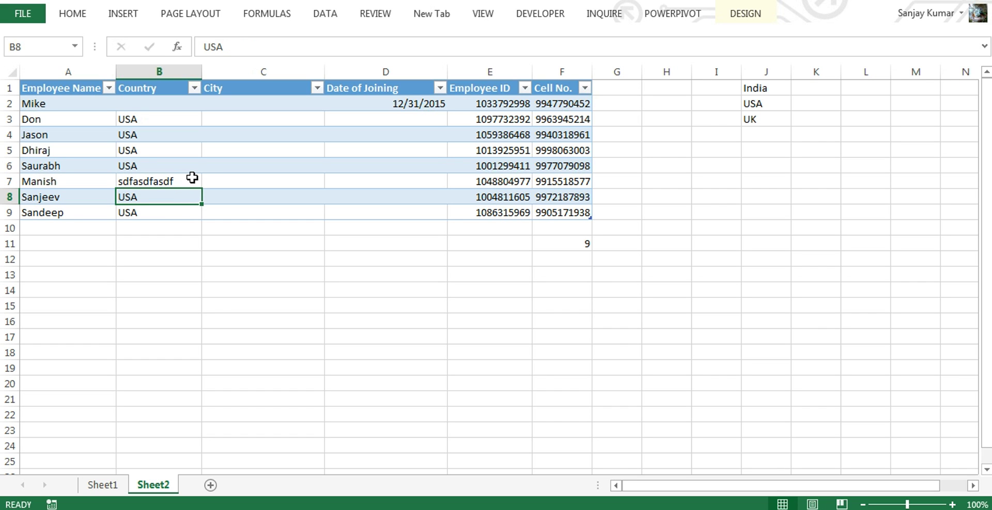
- Change cell B3's data validation to a text length between 1 and 4 and apply it to all other cells with the same settings
{"action": "left_click", "coordinate": [156, 118]}
{"action": "left_click", "coordinate": [321, 15]}
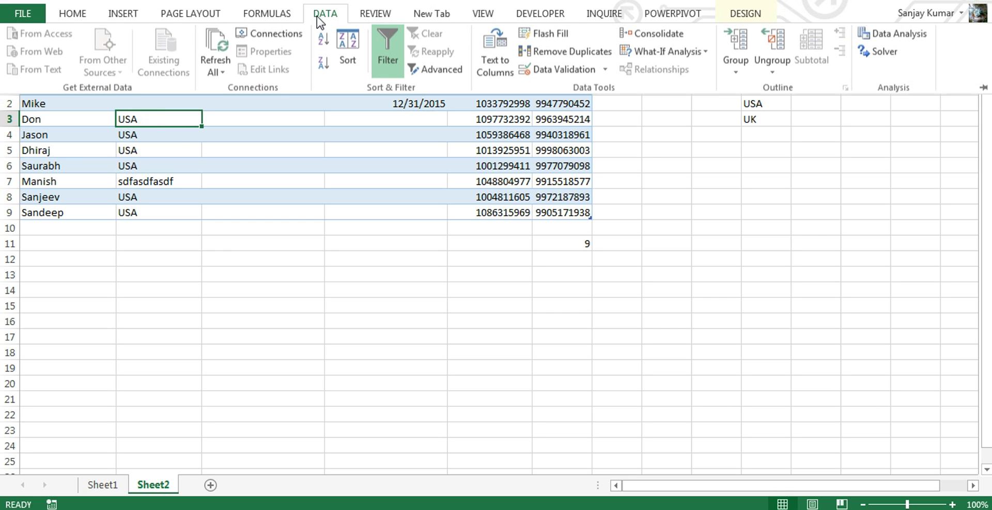
{"action": "key", "text": "alt+a"}
{"action": "key", "text": "v"}
{"action": "key", "text": "v"}
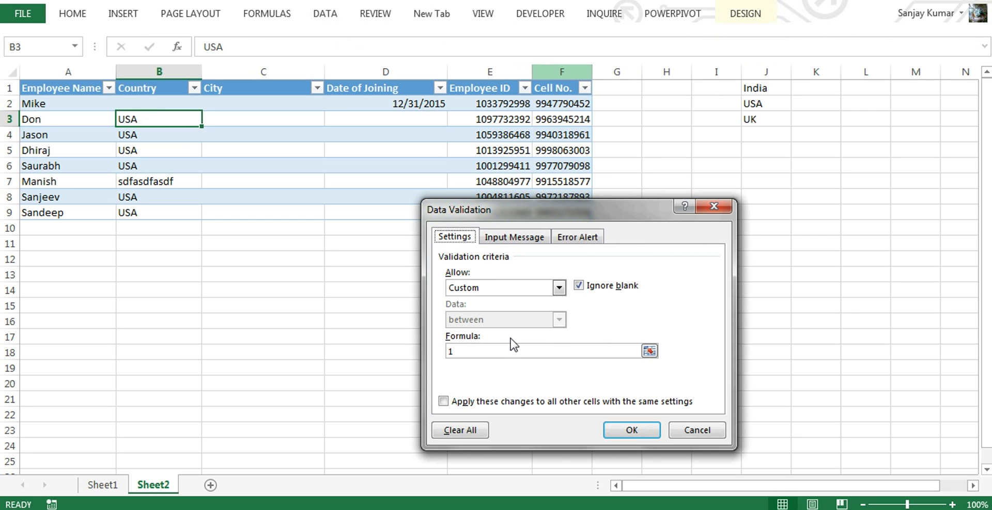
{"action": "left_click", "coordinate": [503, 289]}
{"action": "left_click", "coordinate": [470, 362]}
{"action": "left_click", "coordinate": [491, 383]}
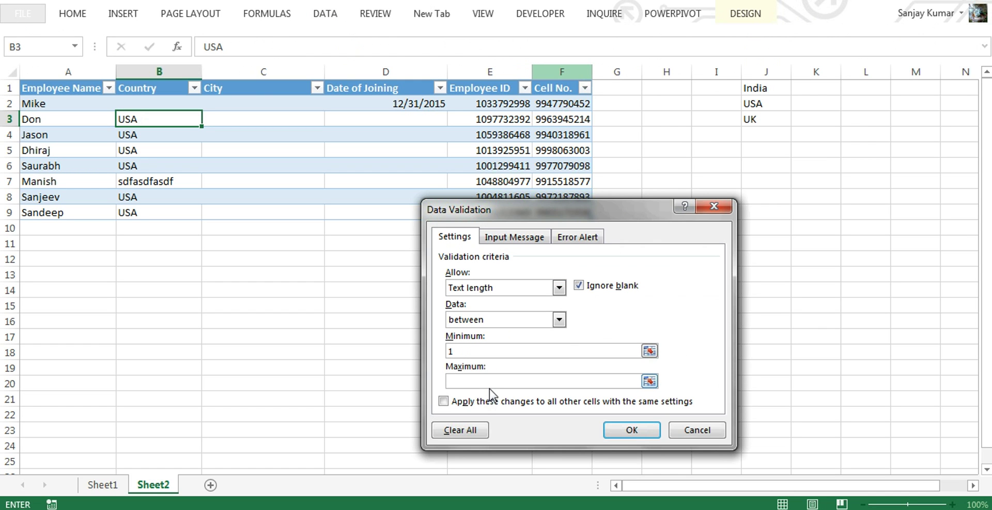
{"action": "type", "text": "4"}
{"action": "left_click", "coordinate": [443, 402]}
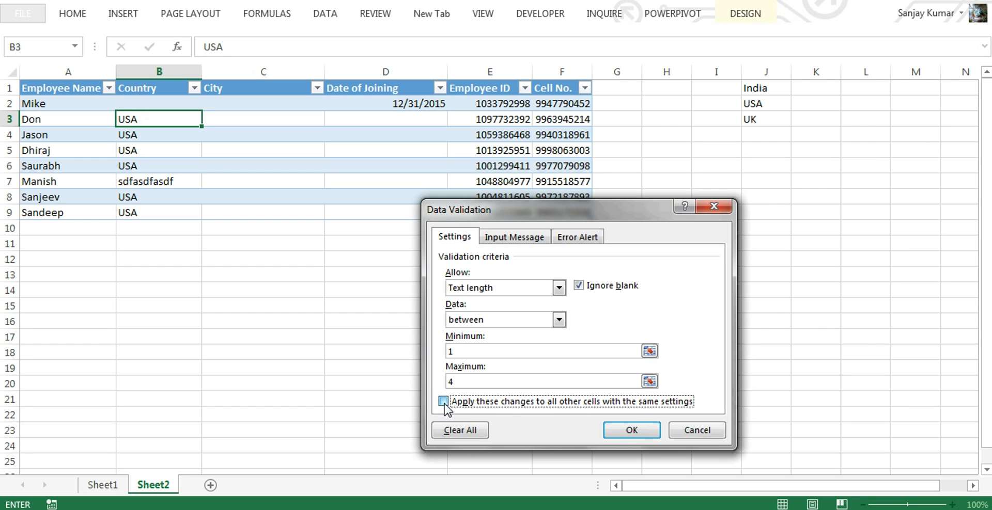
{"action": "left_click", "coordinate": [634, 432]}
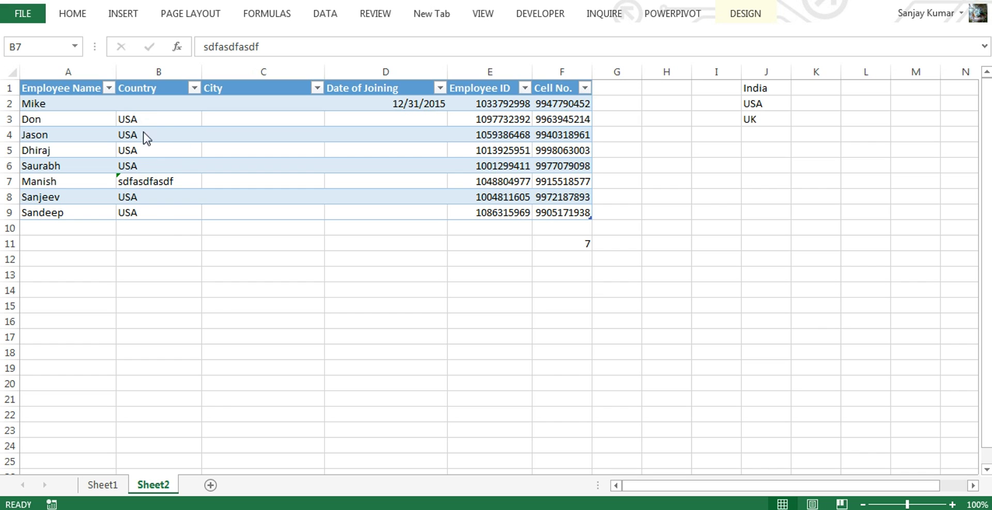
- Test the text length validation of cell B7 by trying to enter dfgasdfga
{"action": "left_click", "coordinate": [161, 185]}
{"action": "type", "text": "dfgasdfg"}
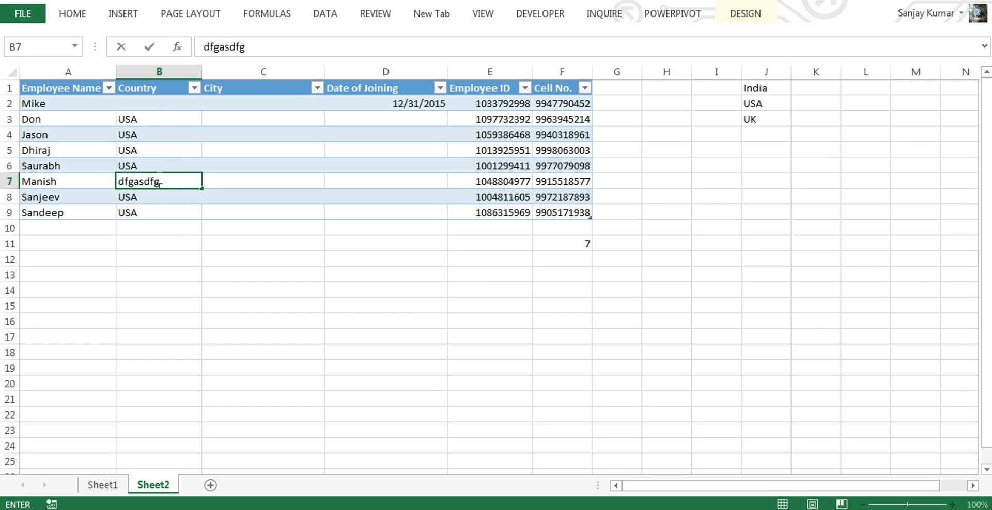
{"action": "type", "text": "a"}
{"action": "key", "text": "Return"}
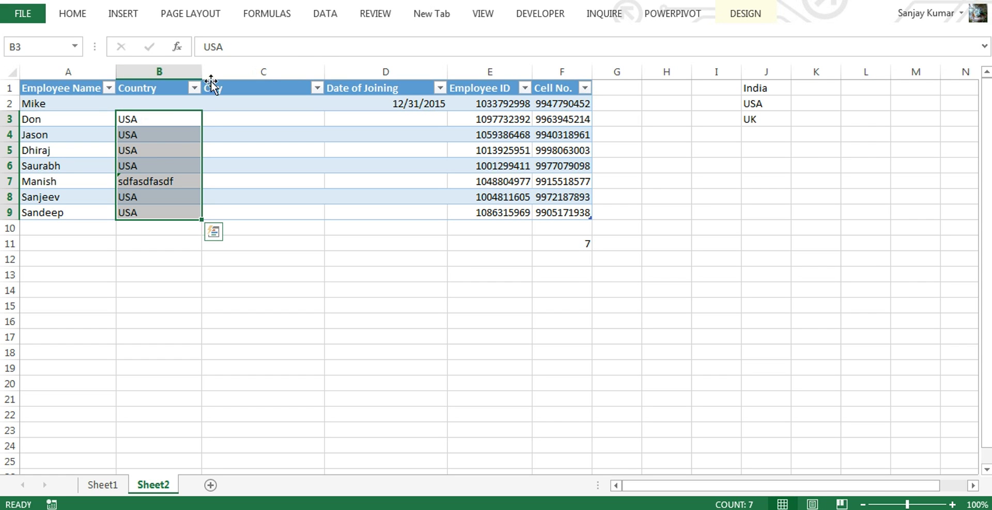
- Circle the invalid data in the Country cells B3 to B9
{"action": "left_click", "coordinate": [330, 15]}
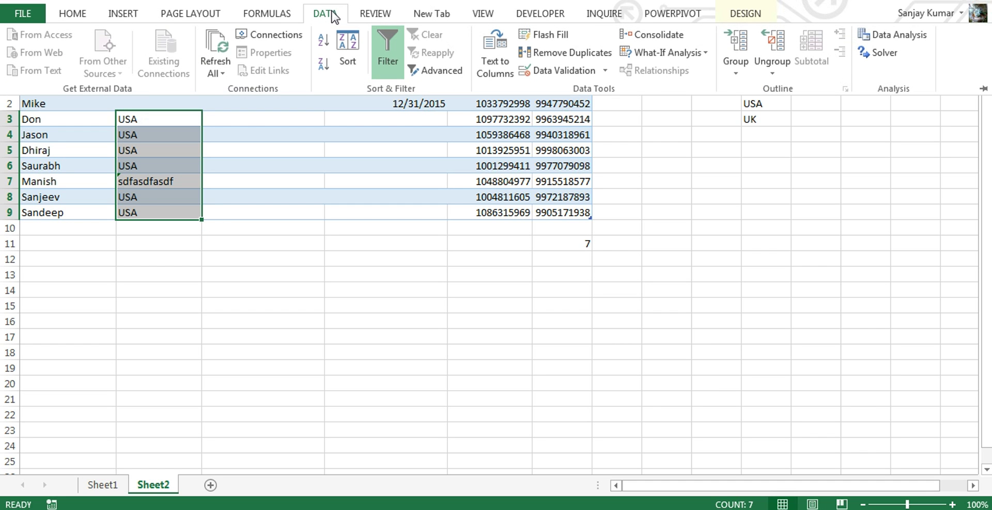
{"action": "left_click", "coordinate": [605, 71]}
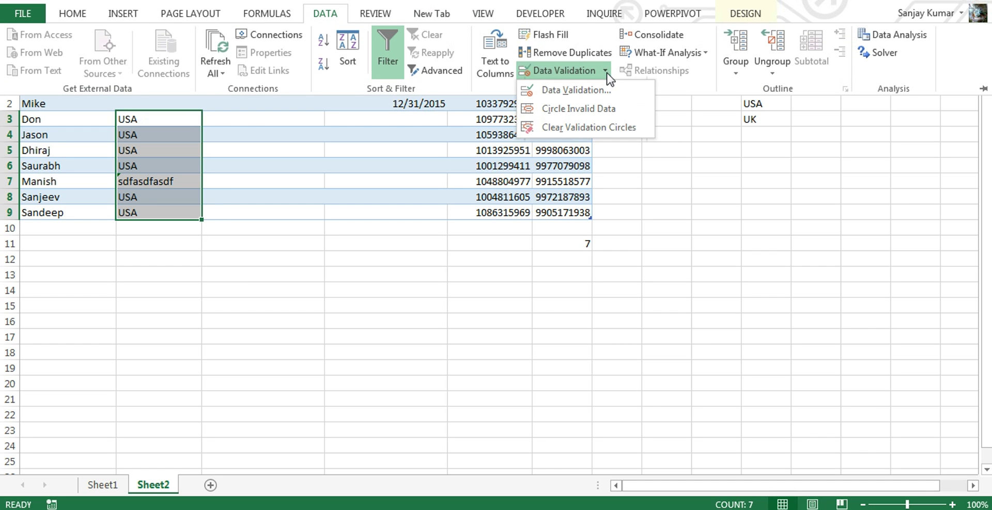
{"action": "left_click", "coordinate": [598, 111]}
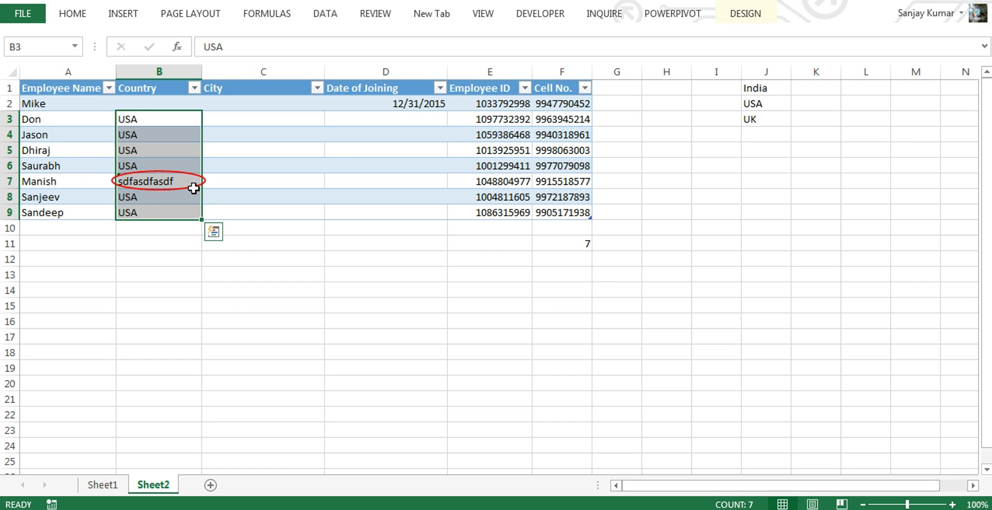
- Replace the invalid Country entry in cell B7 with Ind
{"action": "left_click", "coordinate": [179, 184]}
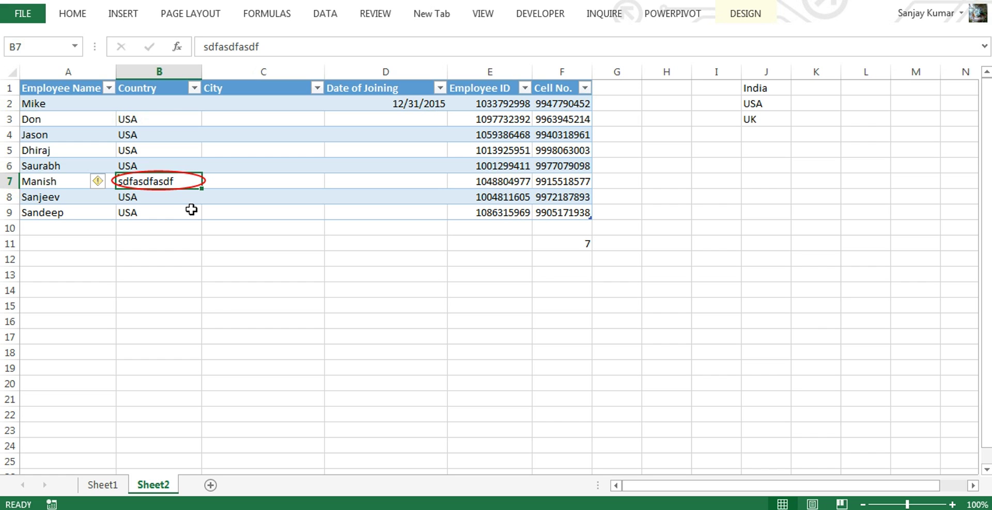
{"action": "type", "text": "qwer"}
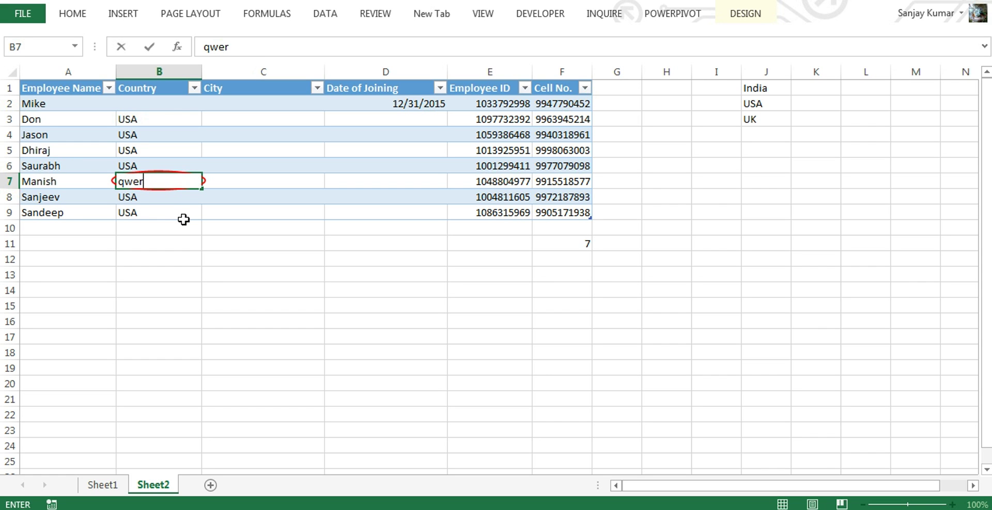
{"action": "key", "text": "BackSpace"}
{"action": "key", "text": "BackSpace"}
{"action": "key", "text": "BackSpace"}
{"action": "key", "text": "BackSpace"}
{"action": "type", "text": "Ind"}
{"action": "key", "text": "Return"}
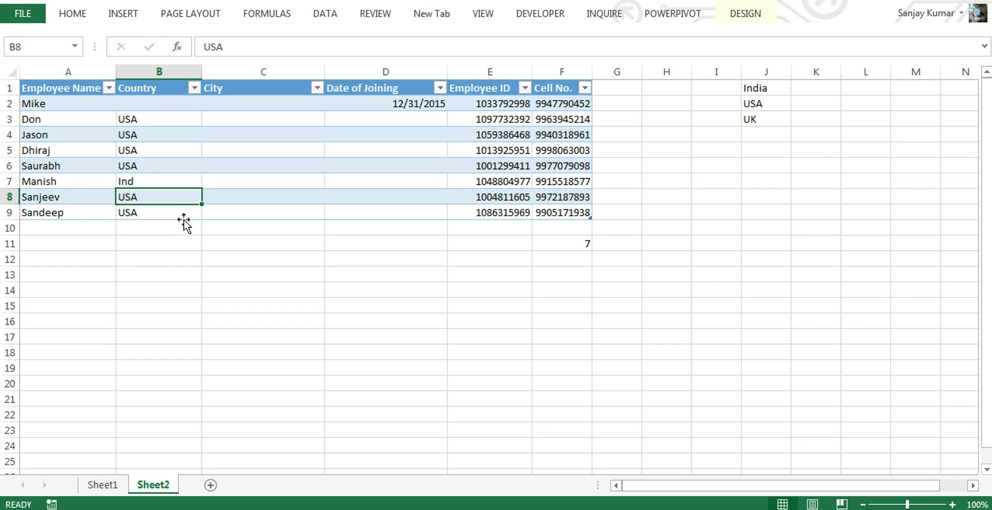
- Enter the overlong test text sdfdsfsdfsdf as the Country in cell B5
{"action": "key", "text": "Up"}
{"action": "key", "text": "Up"}
{"action": "key", "text": "Up"}
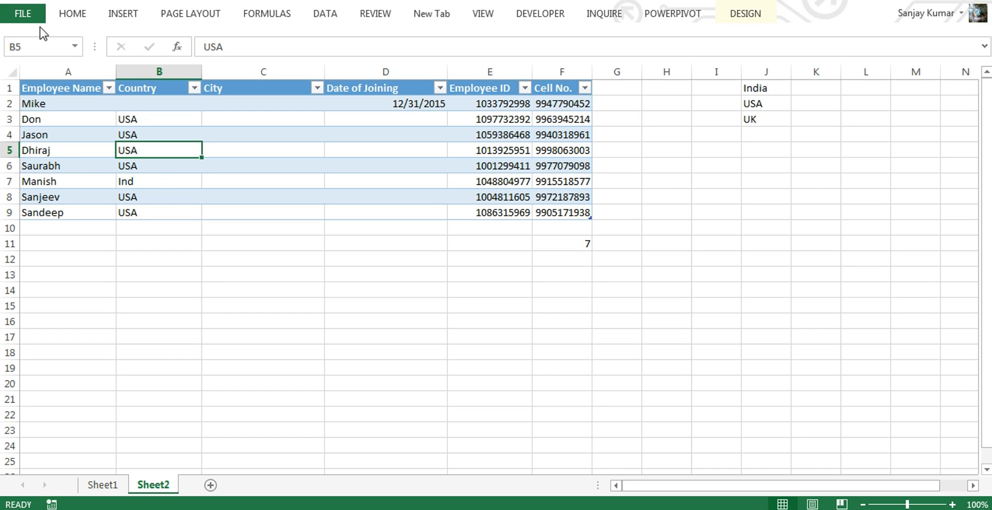
{"action": "type", "text": "sdfdsfsdfsdf"}
{"action": "left_click", "coordinate": [172, 192]}
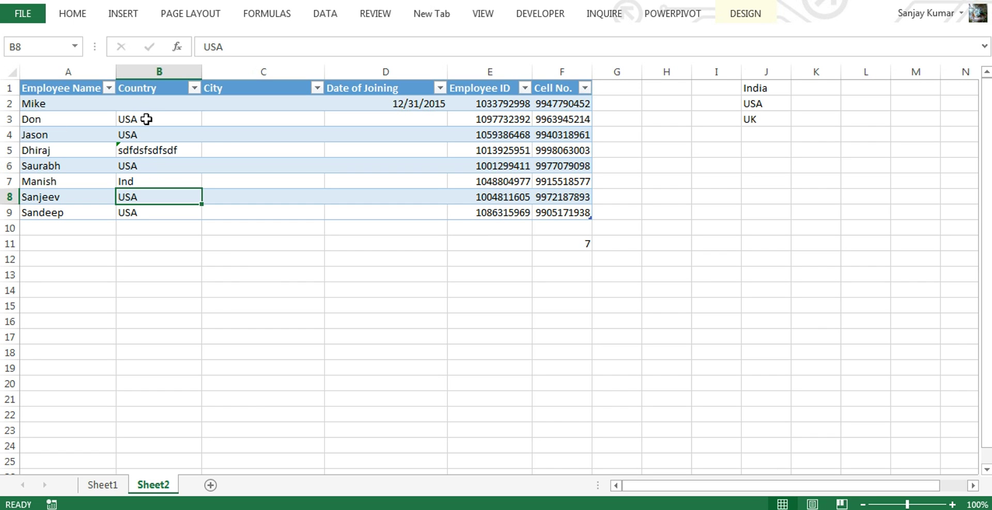
- Circle the invalid data with the whole Country column B selected
{"action": "left_click", "coordinate": [136, 71]}
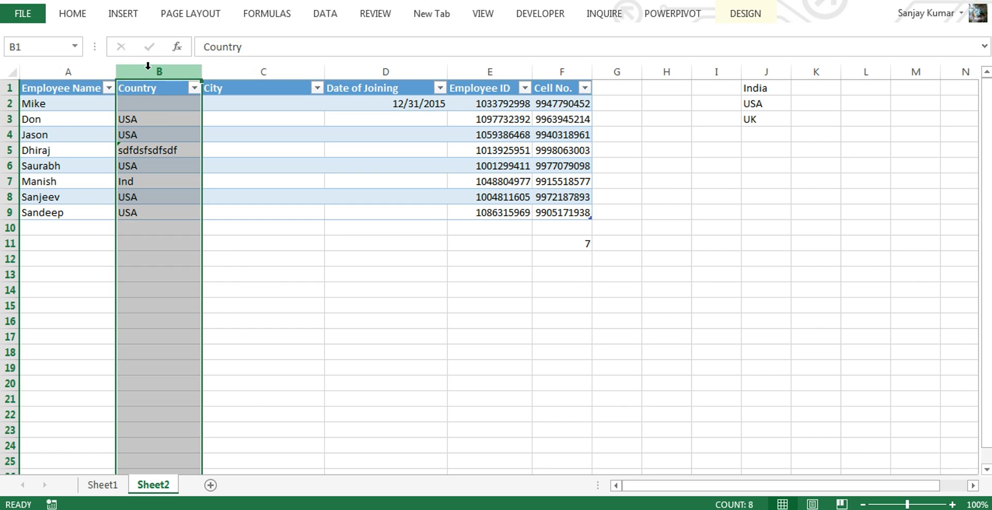
{"action": "left_click", "coordinate": [326, 14]}
{"action": "left_click", "coordinate": [605, 70]}
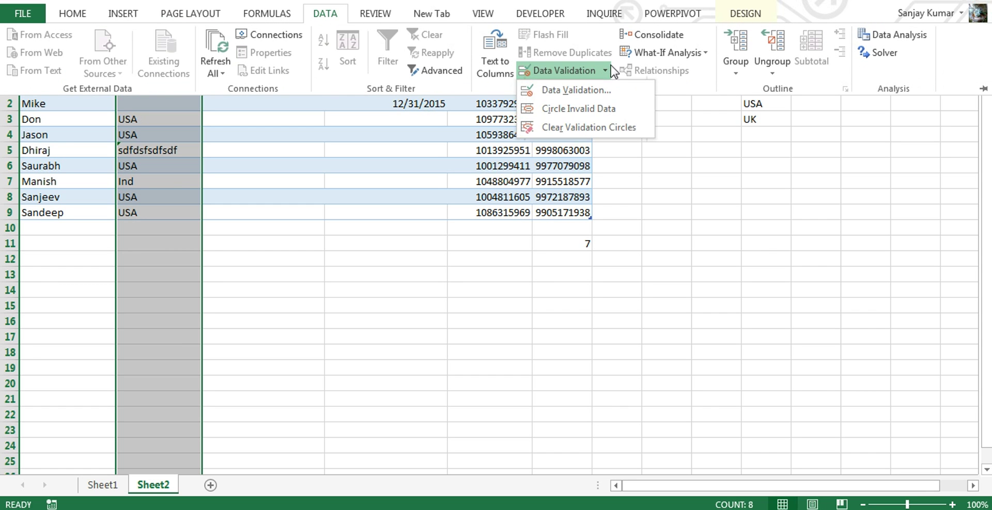
{"action": "left_click", "coordinate": [622, 114]}
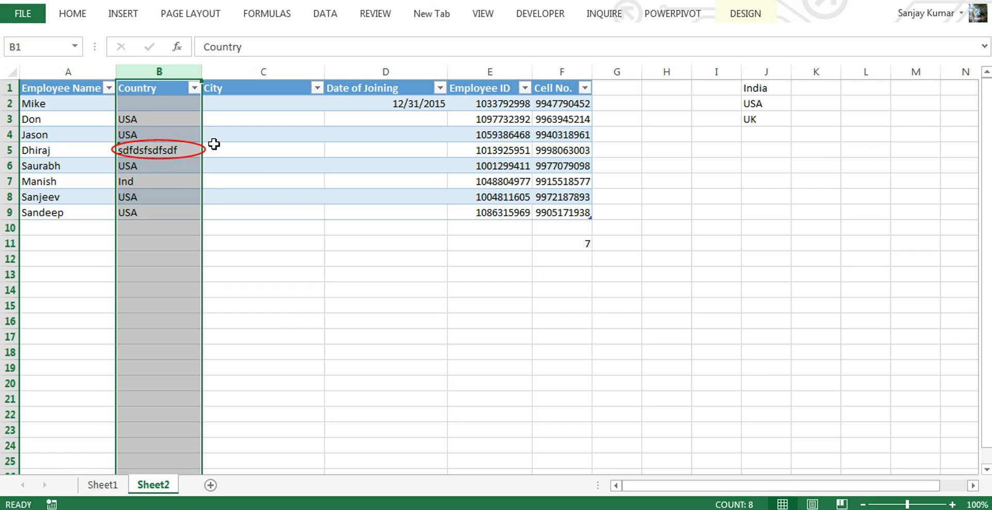
- Clear the validation circles from the sheet
{"action": "left_click", "coordinate": [326, 15]}
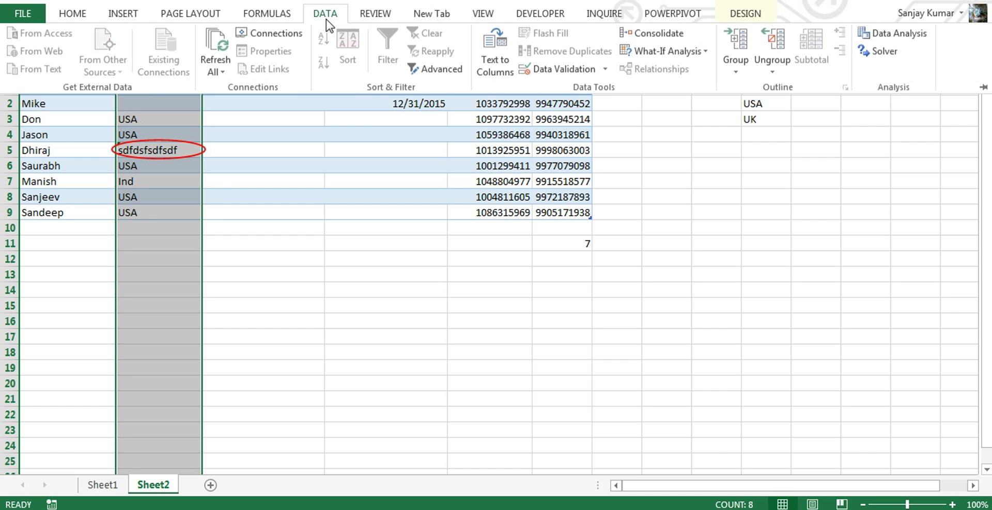
{"action": "left_click", "coordinate": [605, 70]}
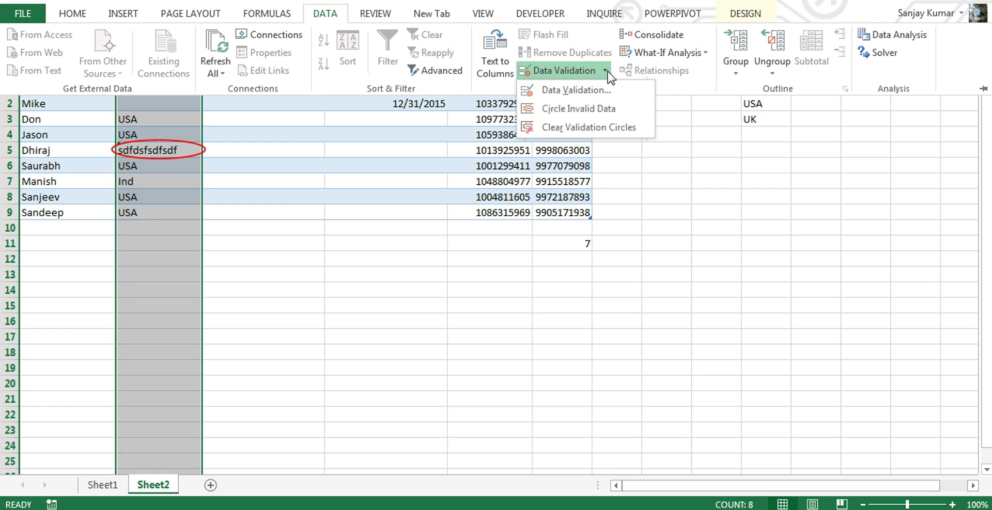
{"action": "left_click", "coordinate": [613, 132]}
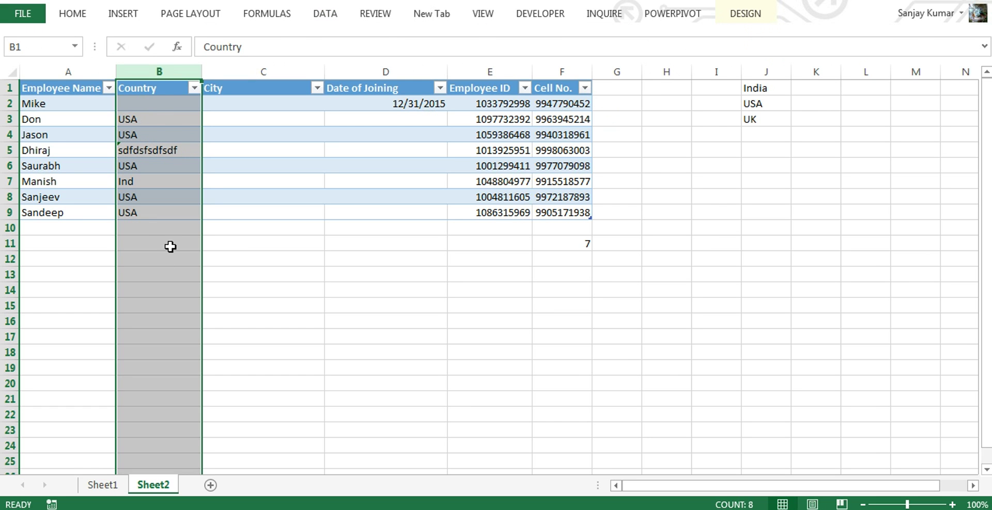